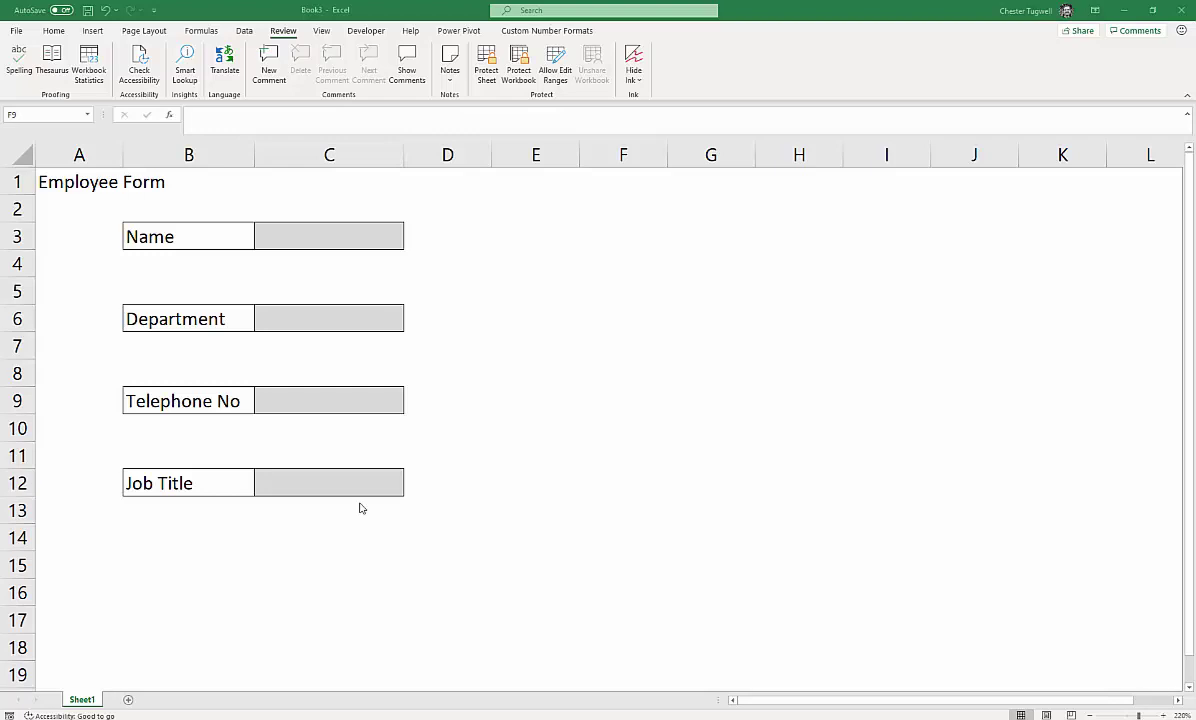
# - Use Find by format sampled from C3 to select all four grey input cells
pyautogui.hotkey('ctrl', 'f')
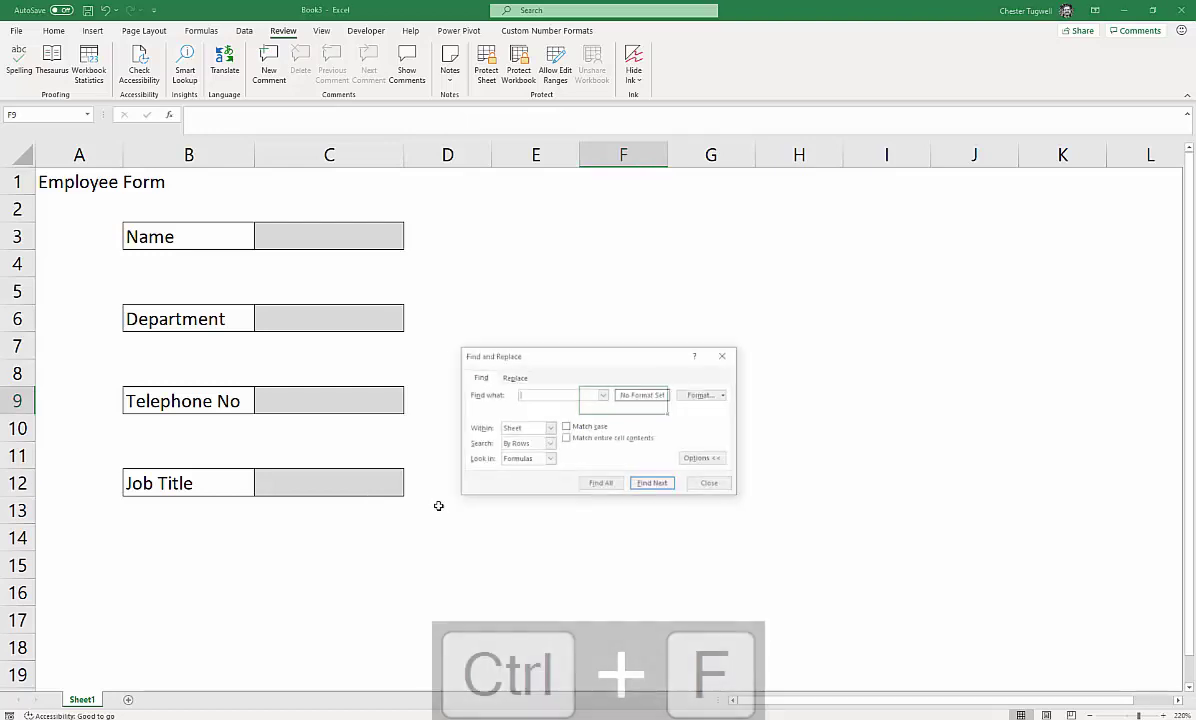
pyautogui.moveTo(632, 360); pyautogui.dragTo(708, 280)
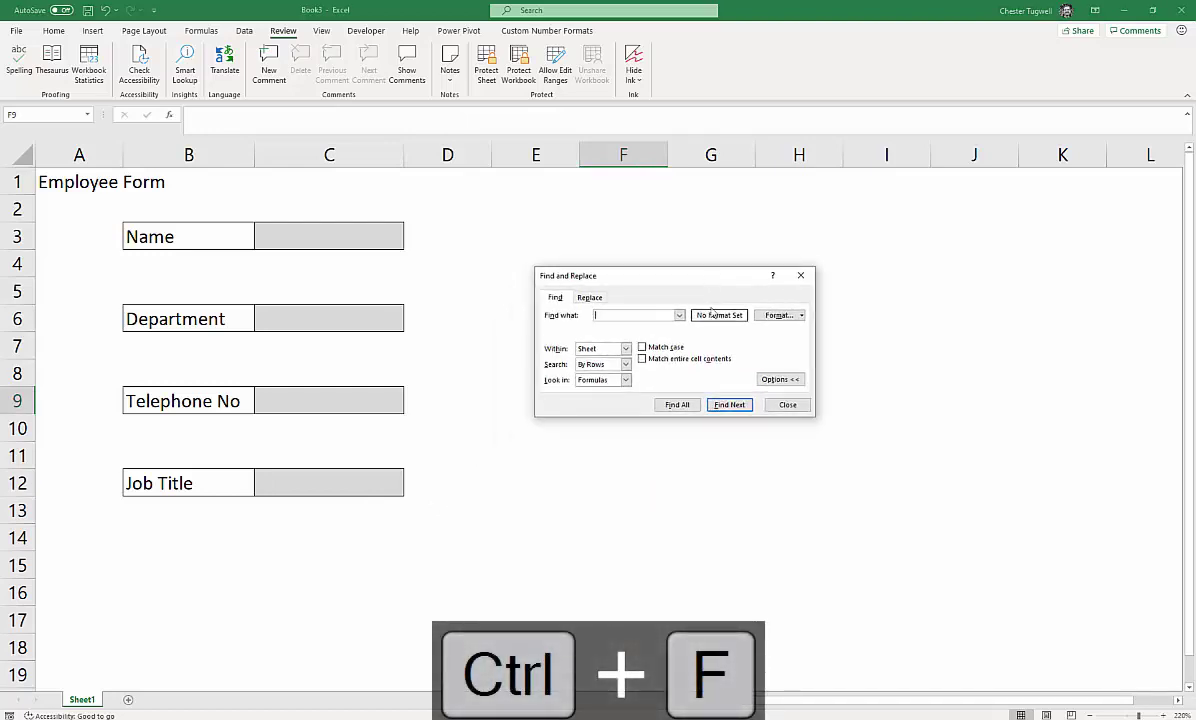
pyautogui.click(803, 316)
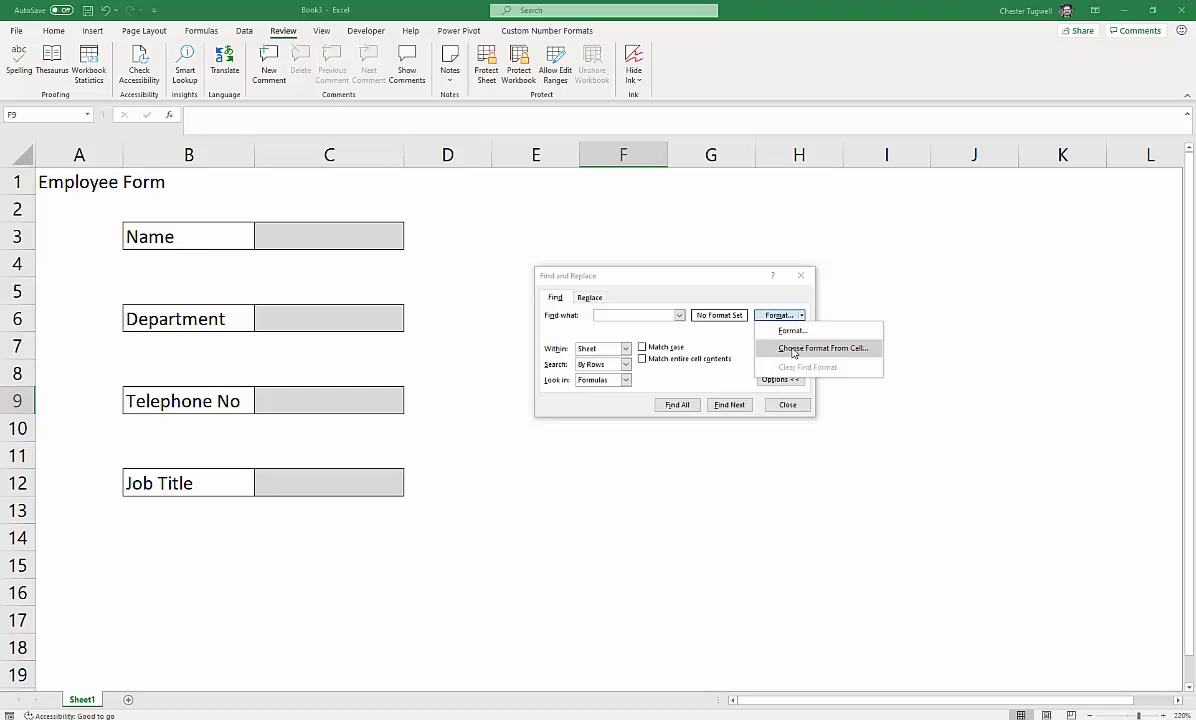
pyautogui.click(792, 350)
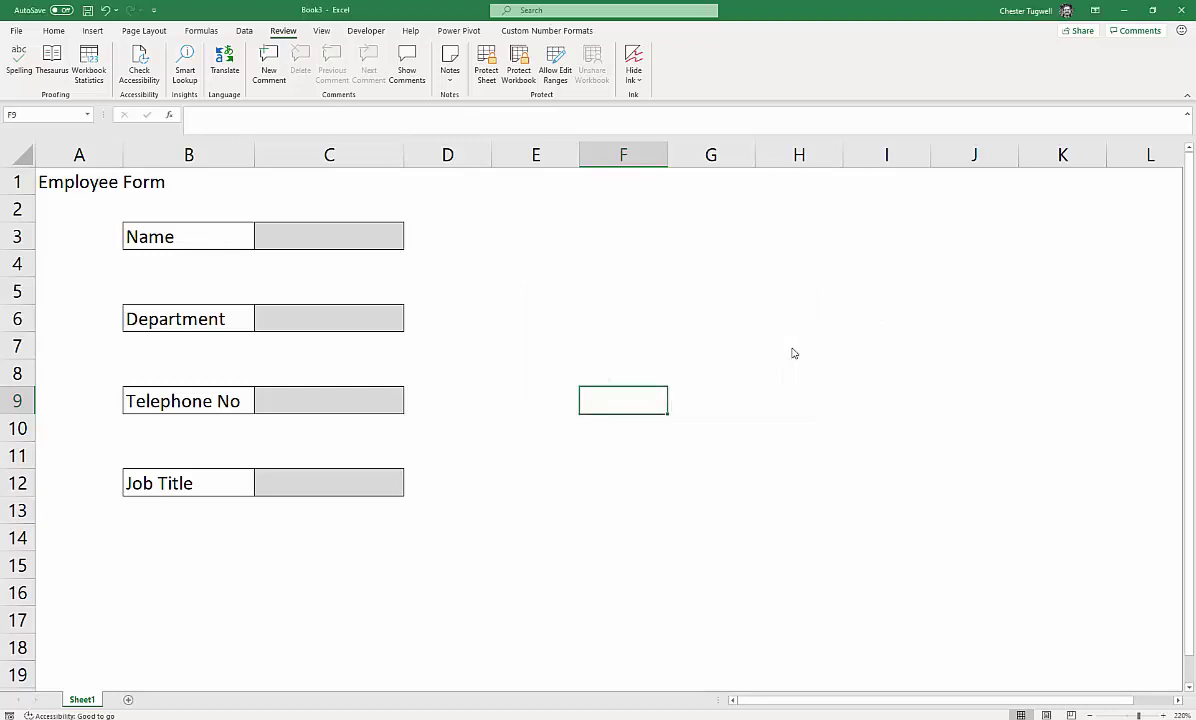
pyautogui.click(369, 231)
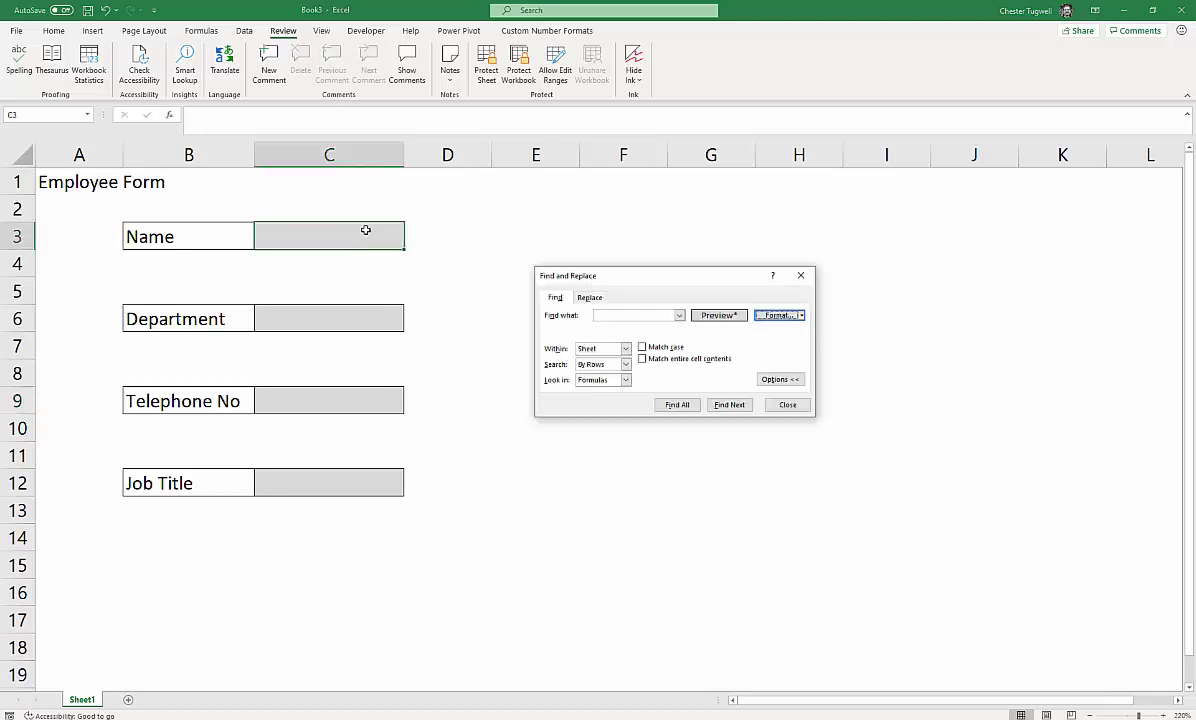
pyautogui.click(678, 404)
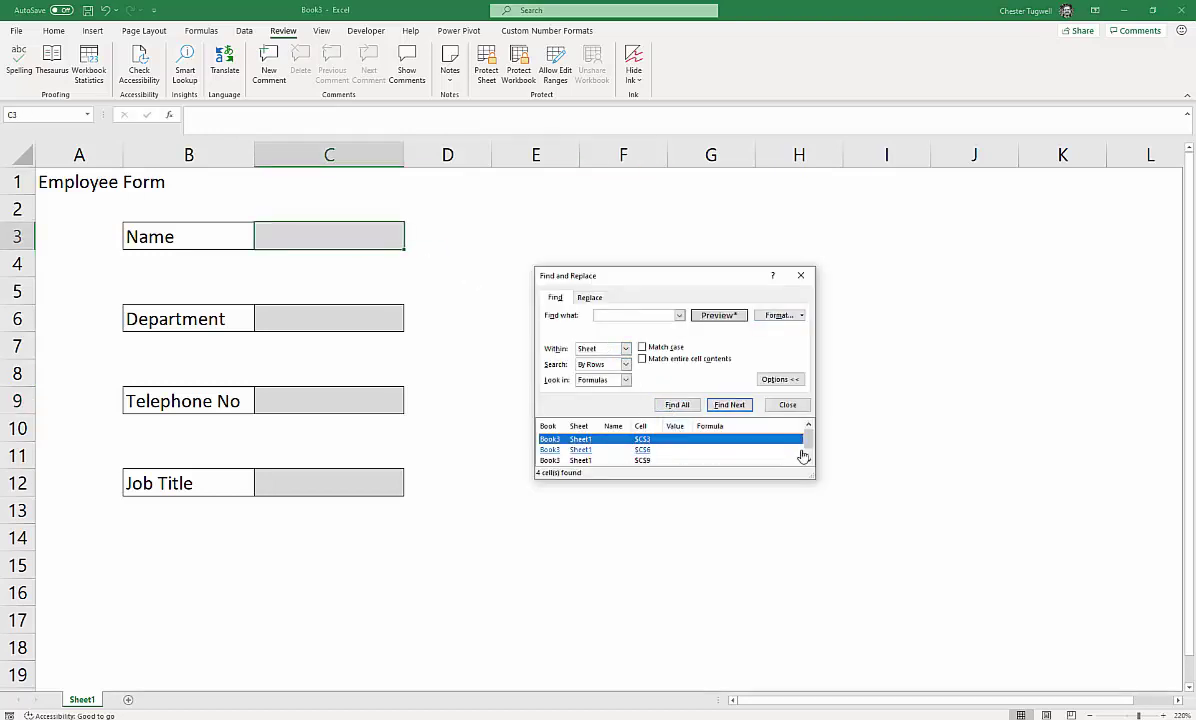
pyautogui.moveTo(806, 436); pyautogui.dragTo(857, 566)
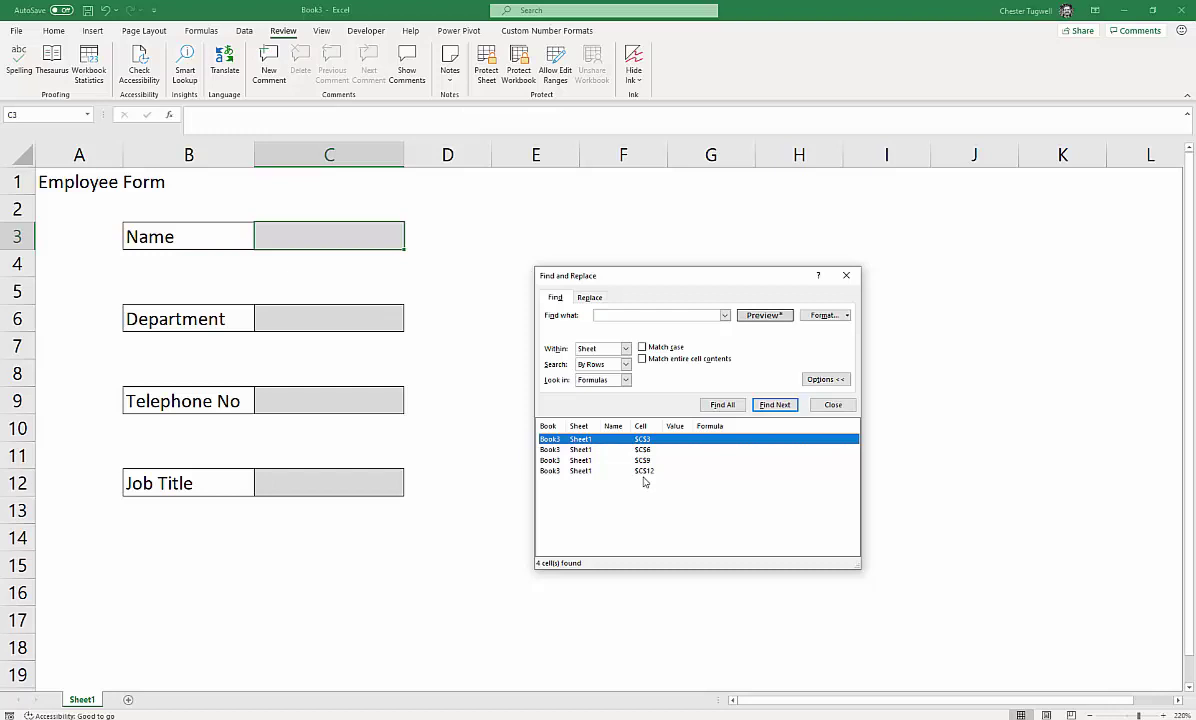
pyautogui.hotkey('ctrl', 'a')
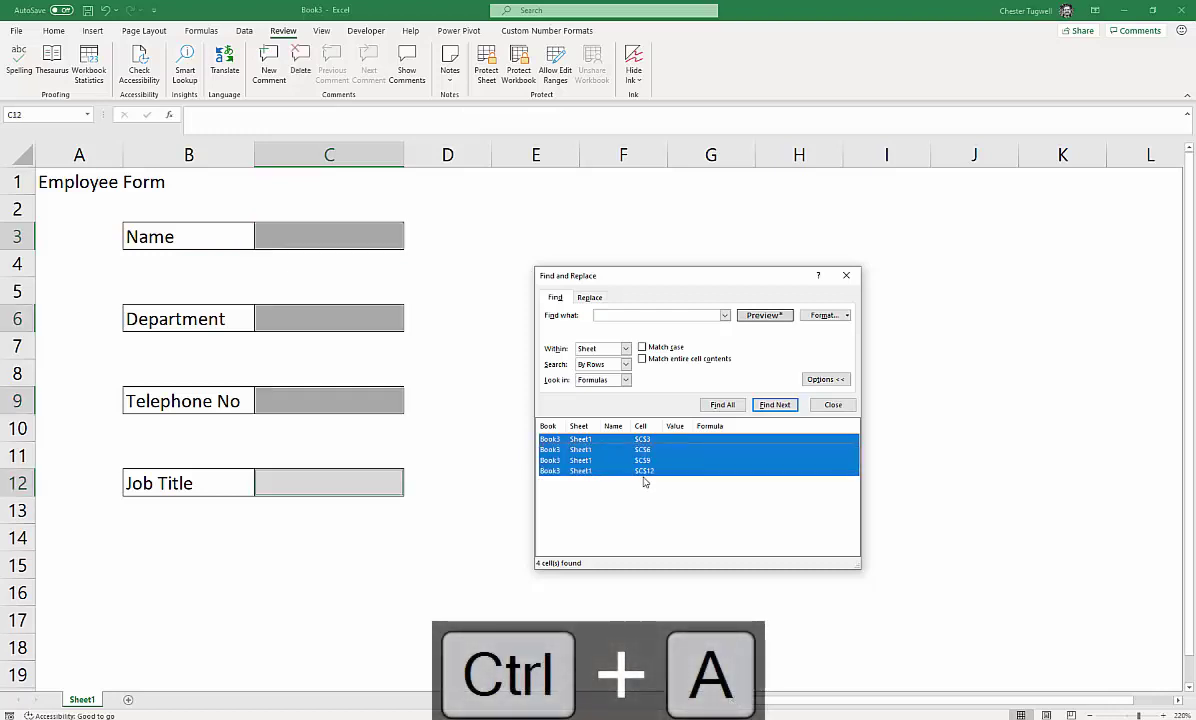
pyautogui.click(851, 276)
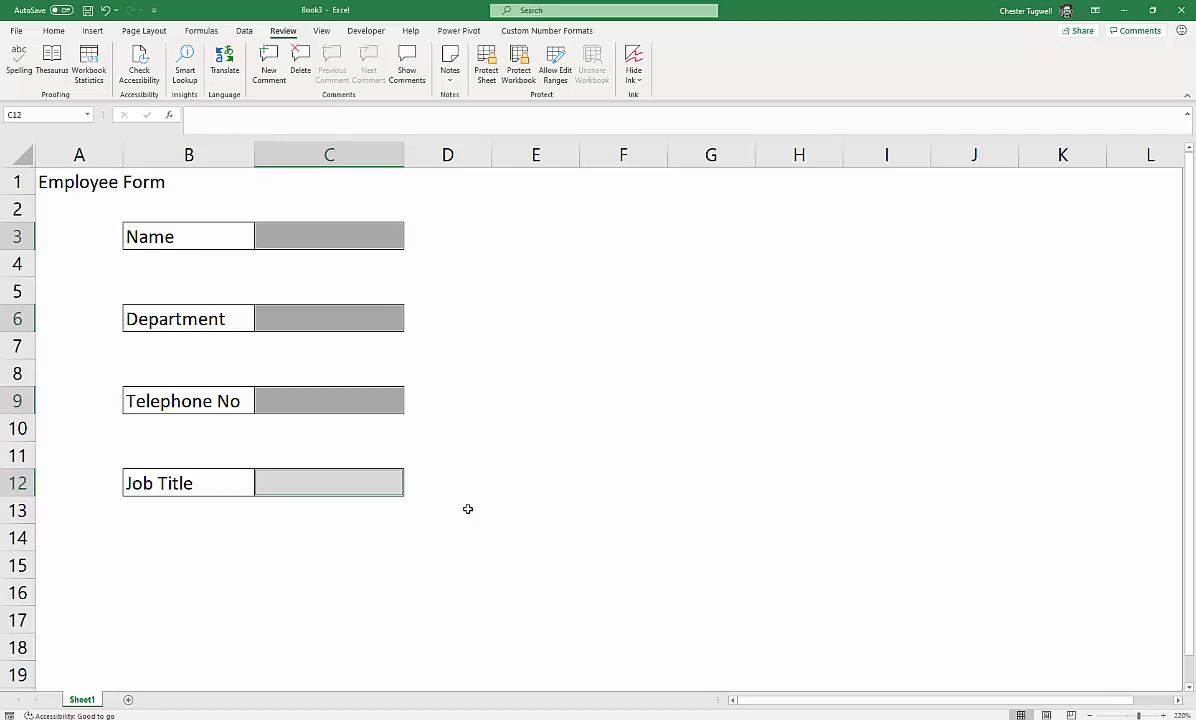
# - Clear the Locked option for the four selected grey cells in Format Cells
pyautogui.hotkey('ctrl', '1')
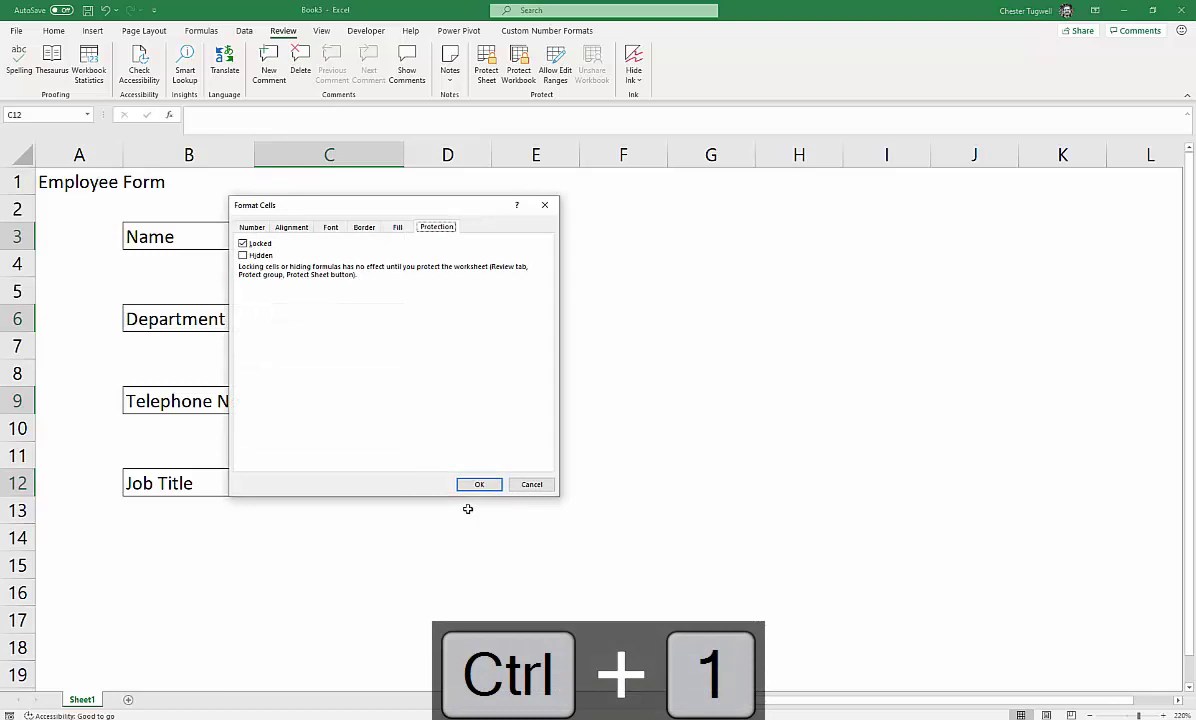
pyautogui.moveTo(326, 204); pyautogui.dragTo(753, 231)
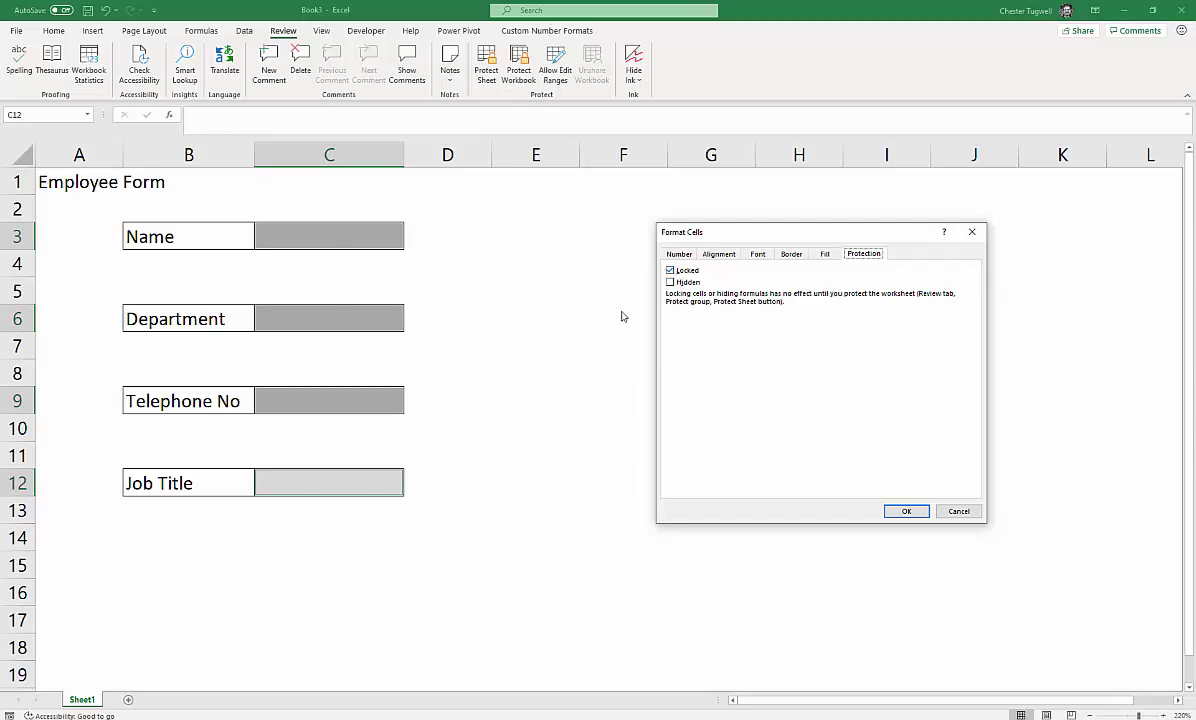
pyautogui.click(684, 270)
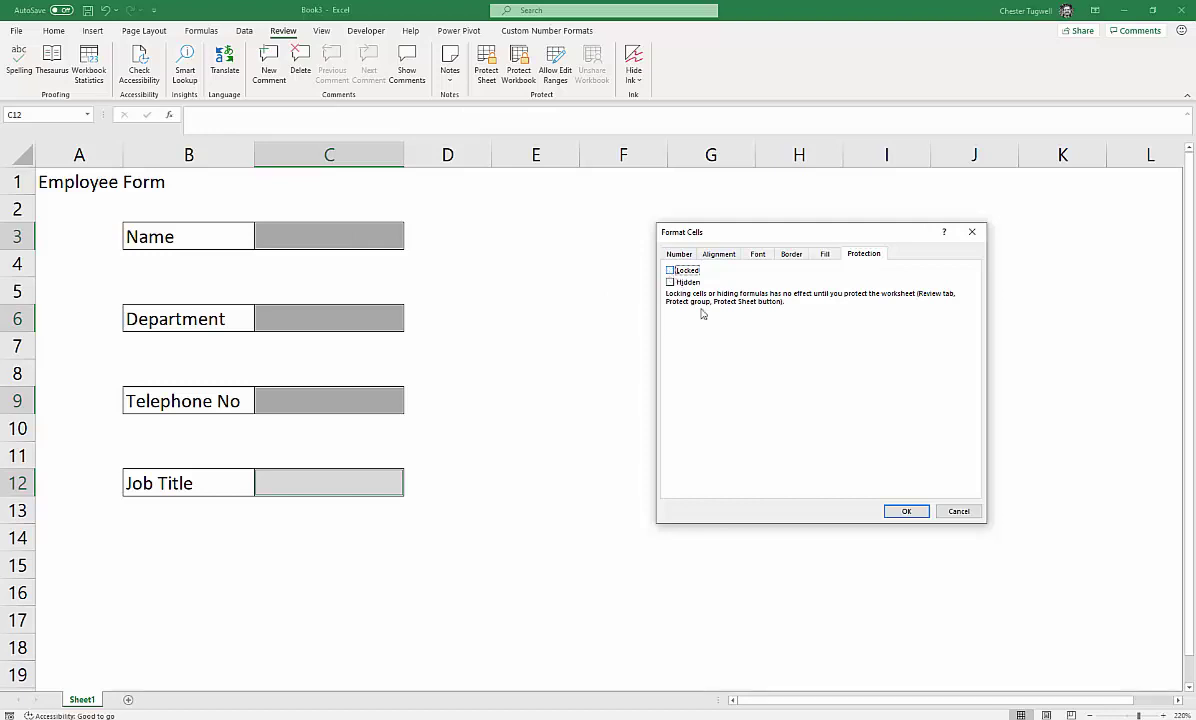
pyautogui.click(900, 512)
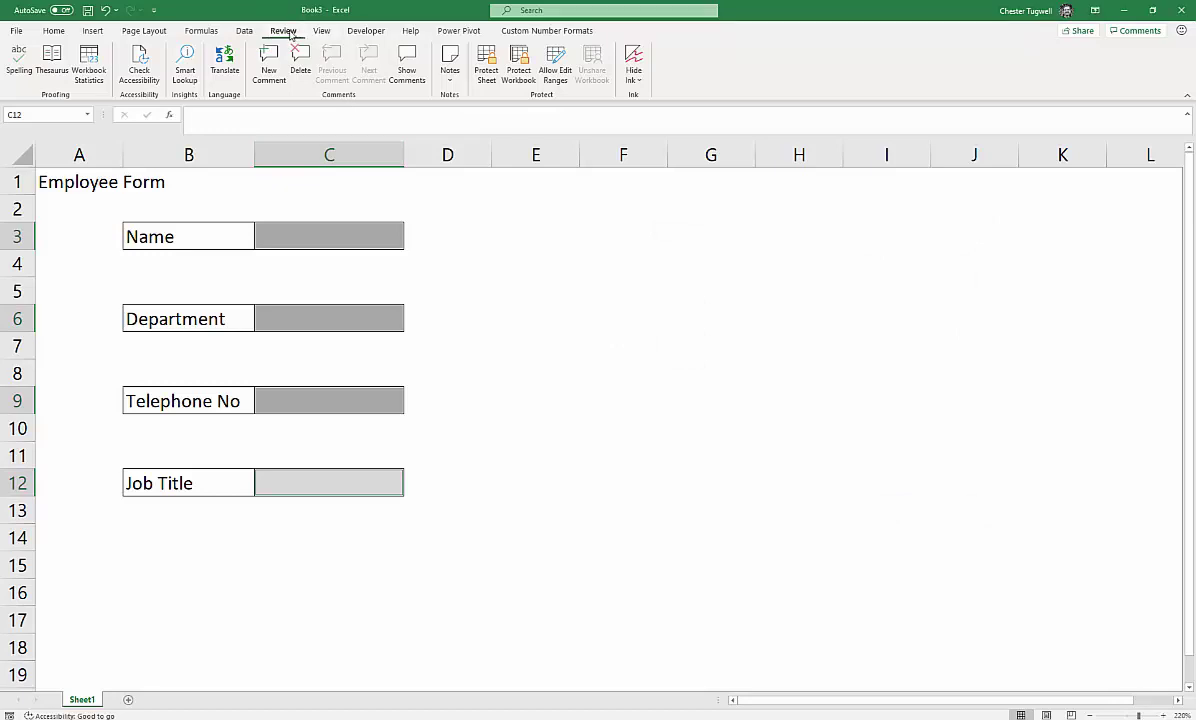
# - Protect the Employee Form sheet with a password, entered and confirmed
pyautogui.click(486, 65)
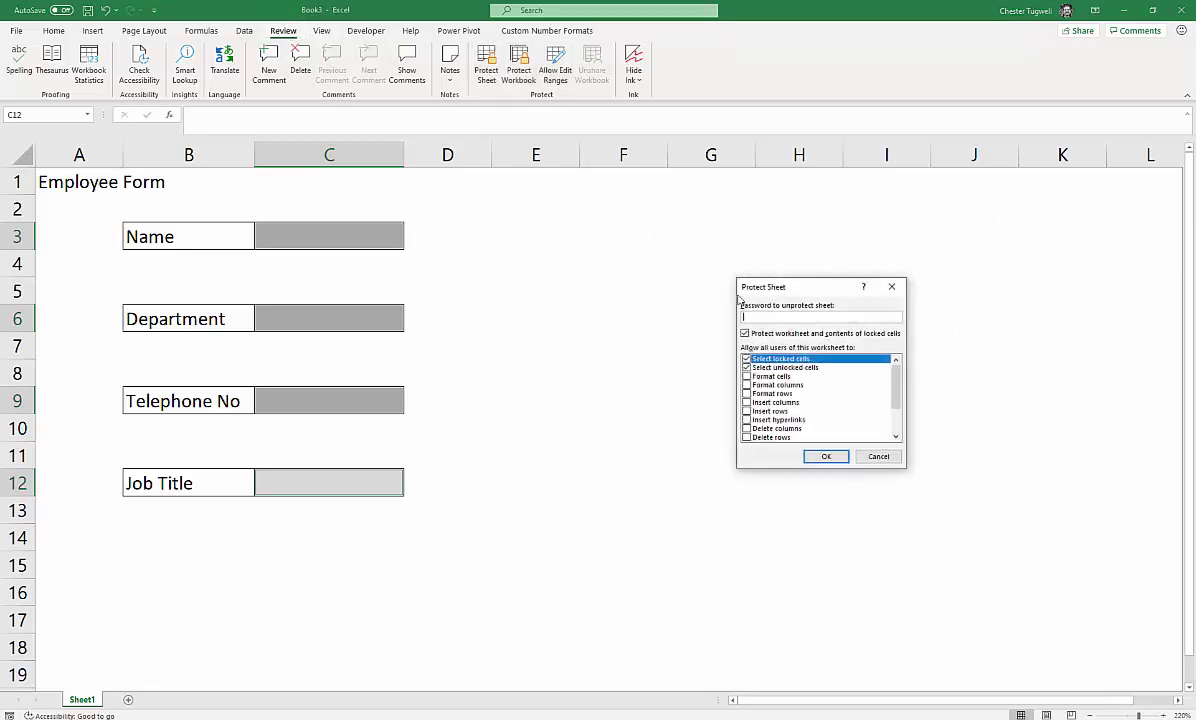
pyautogui.write('******')
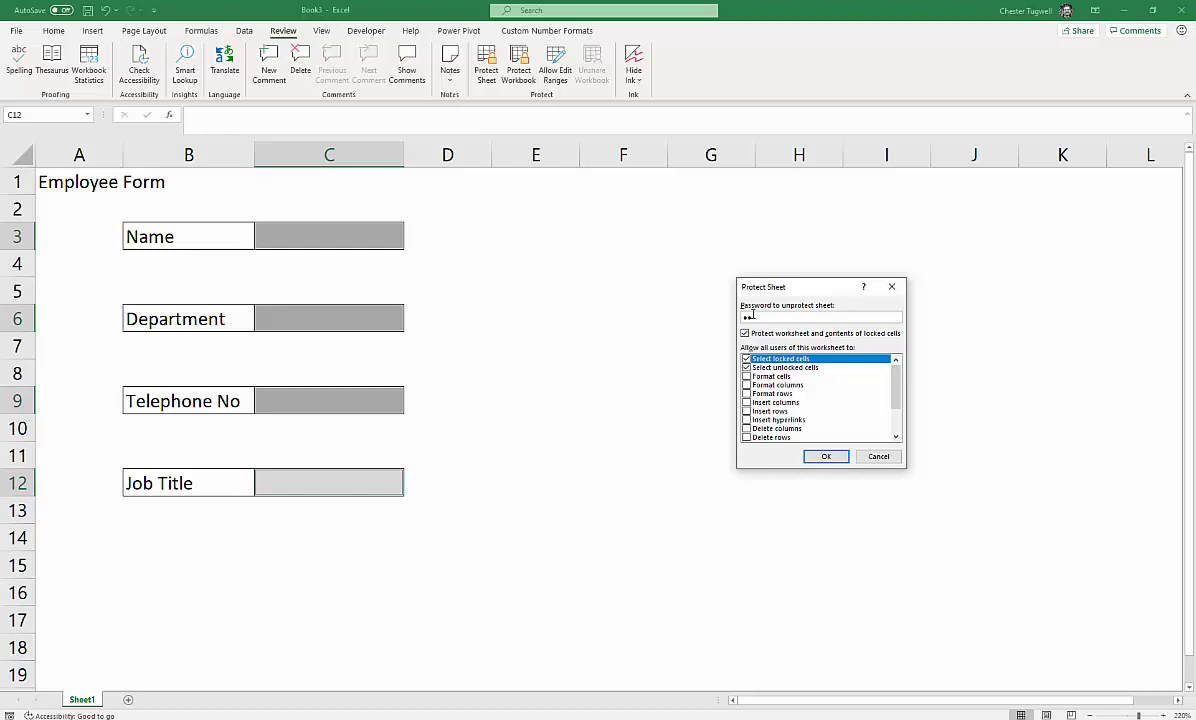
pyautogui.press('Return')
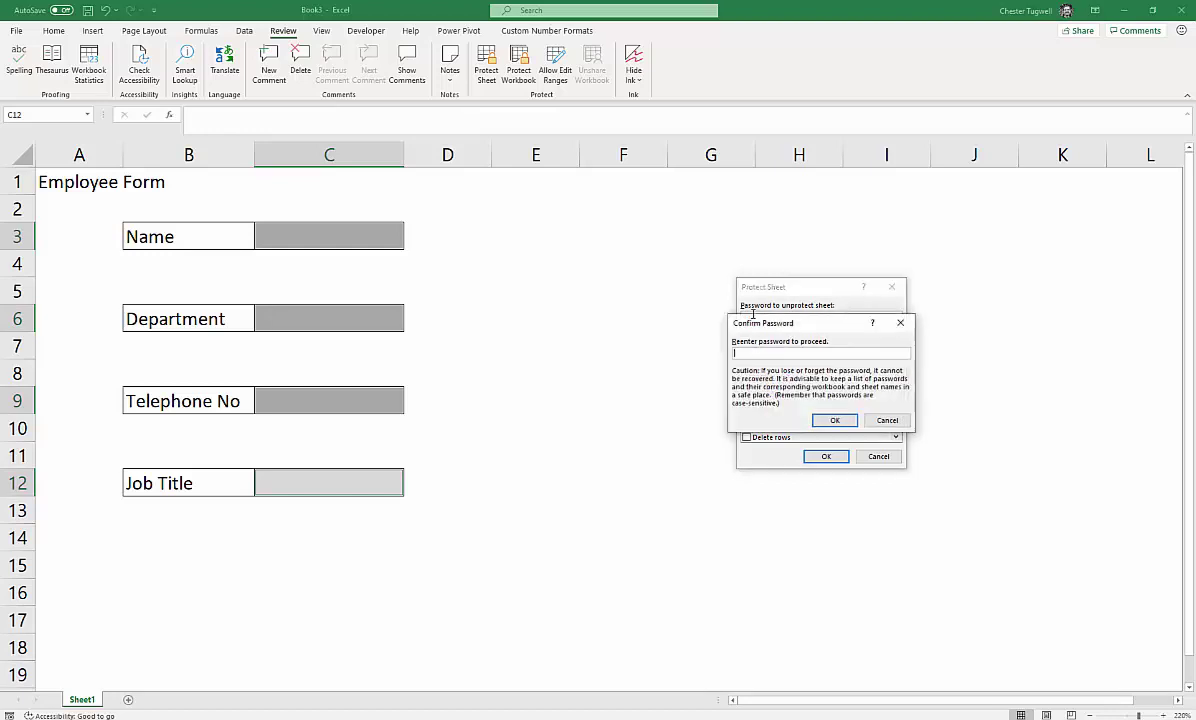
pyautogui.write('*****')
pyautogui.press('Return')
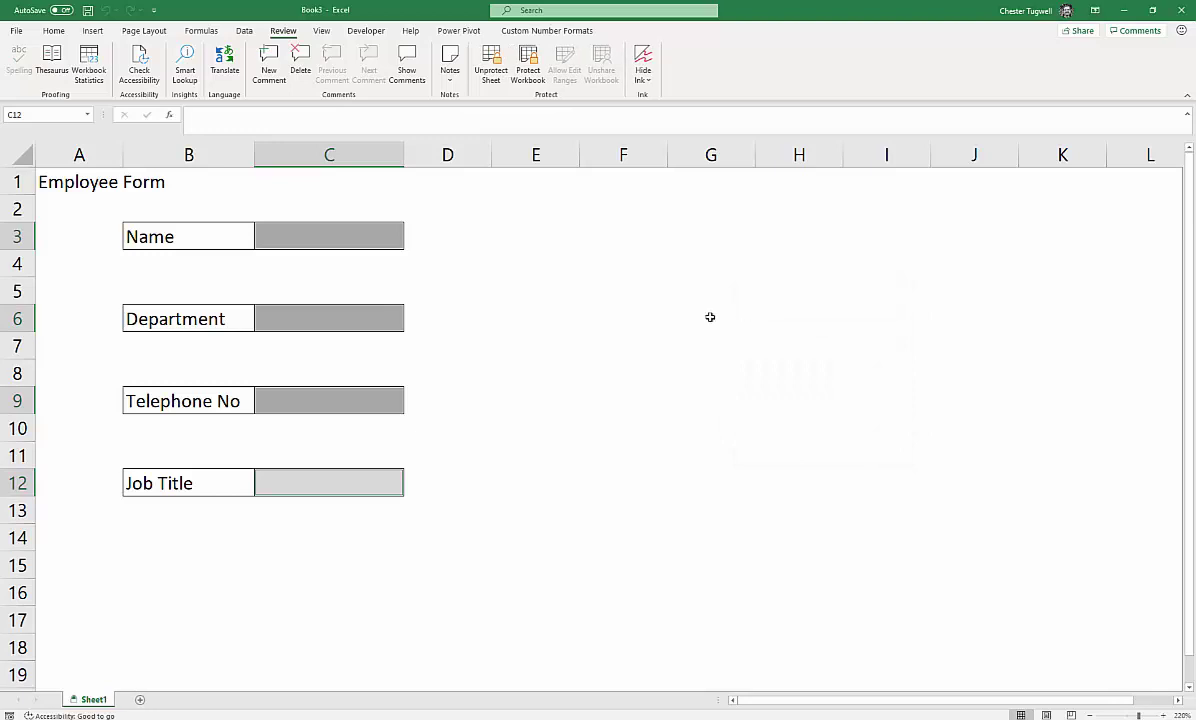
# - Check that the locked Name label can no longer be edited
pyautogui.click(534, 295)
pyautogui.click(216, 243)
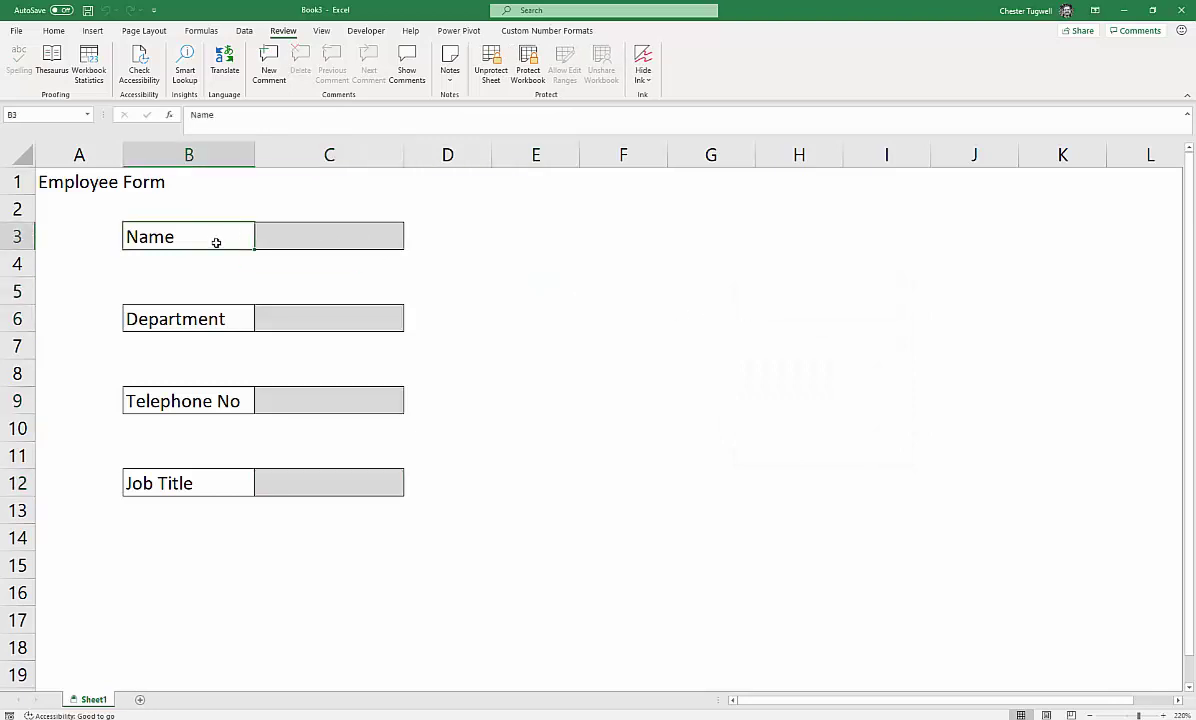
pyautogui.doubleClick(216, 243)
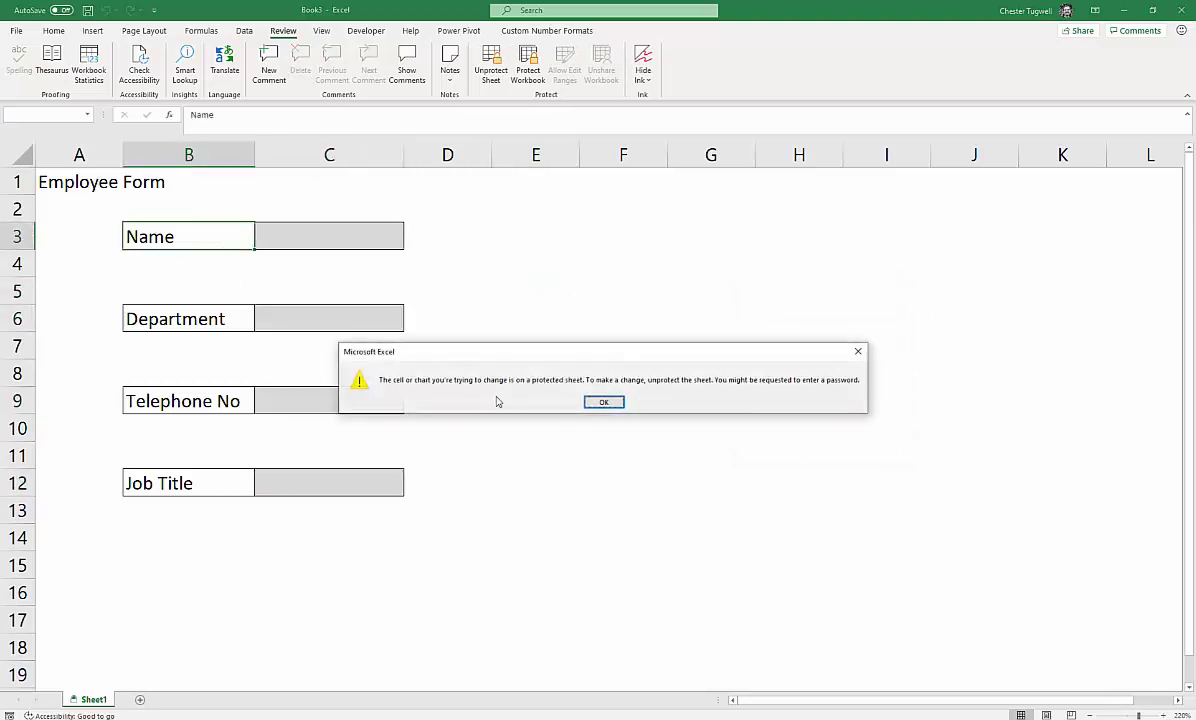
pyautogui.click(600, 401)
# - Enter the employee's name in C3 and IT as the department
pyautogui.click(310, 240)
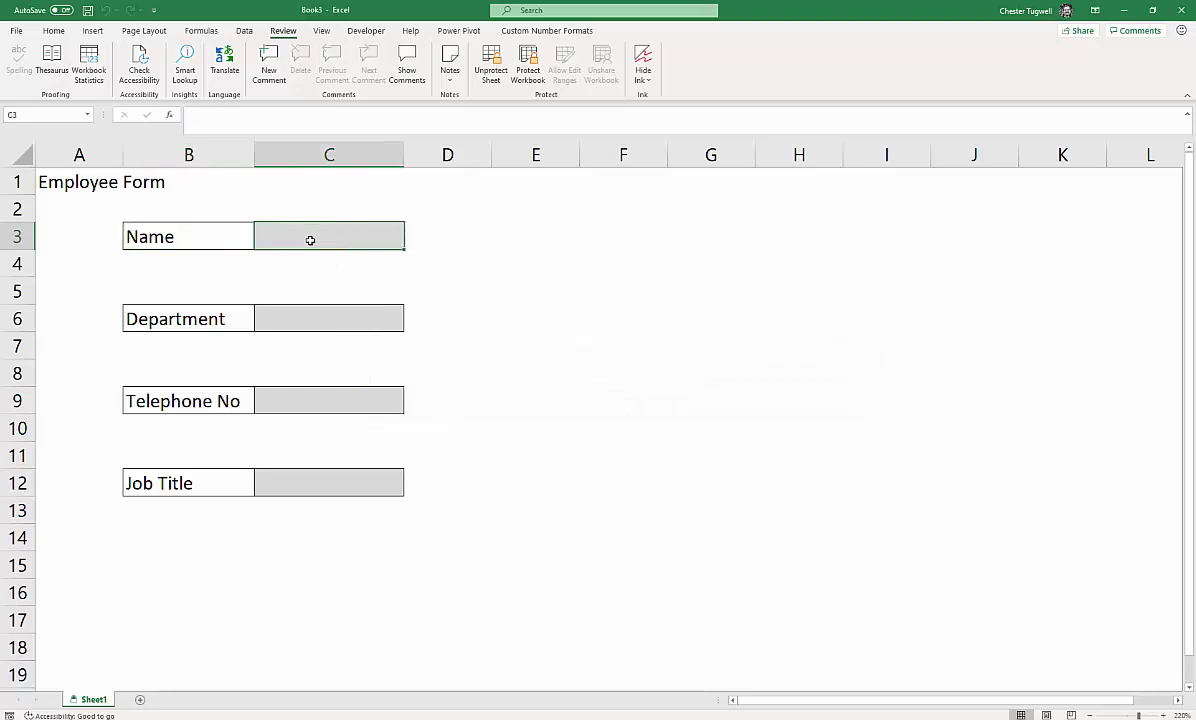
pyautogui.write('Chester')
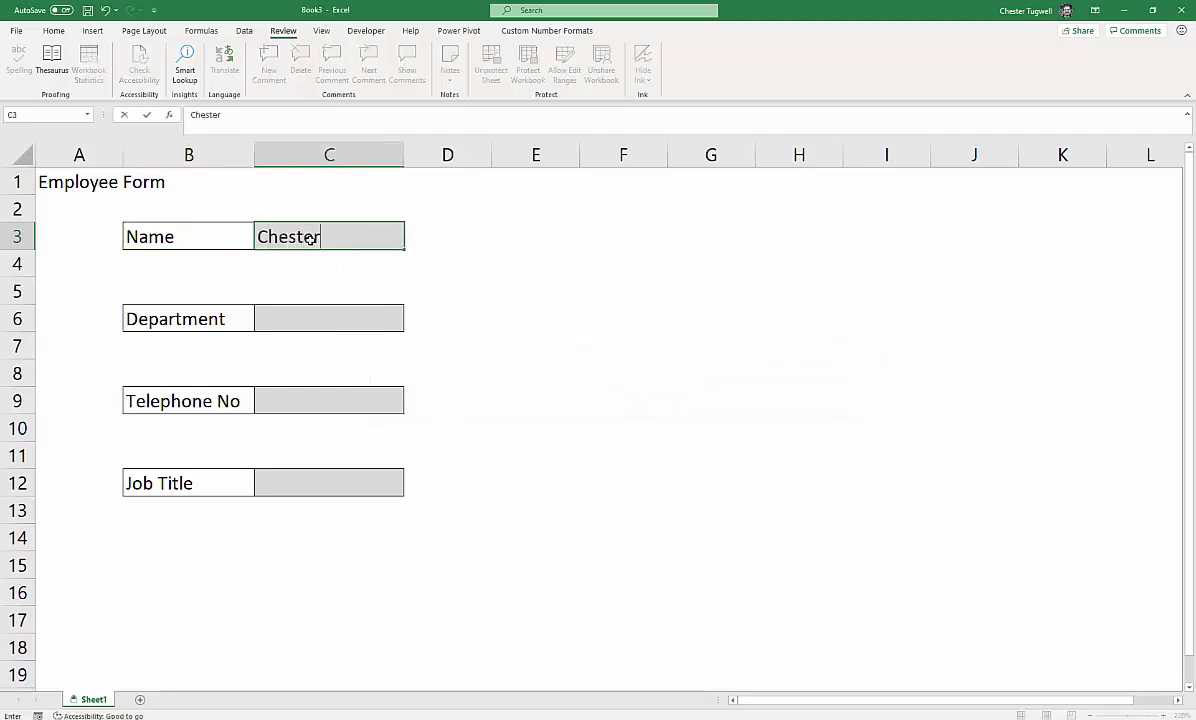
pyautogui.press('Return')
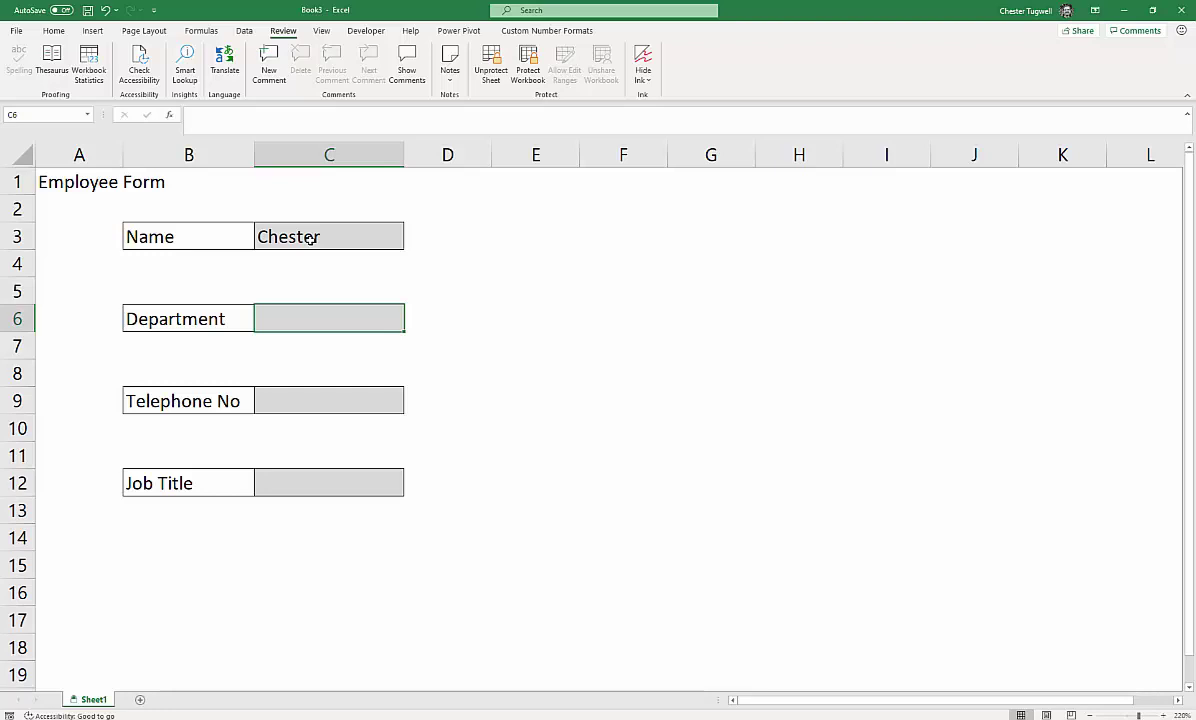
pyautogui.write('IT')
pyautogui.press('Return')
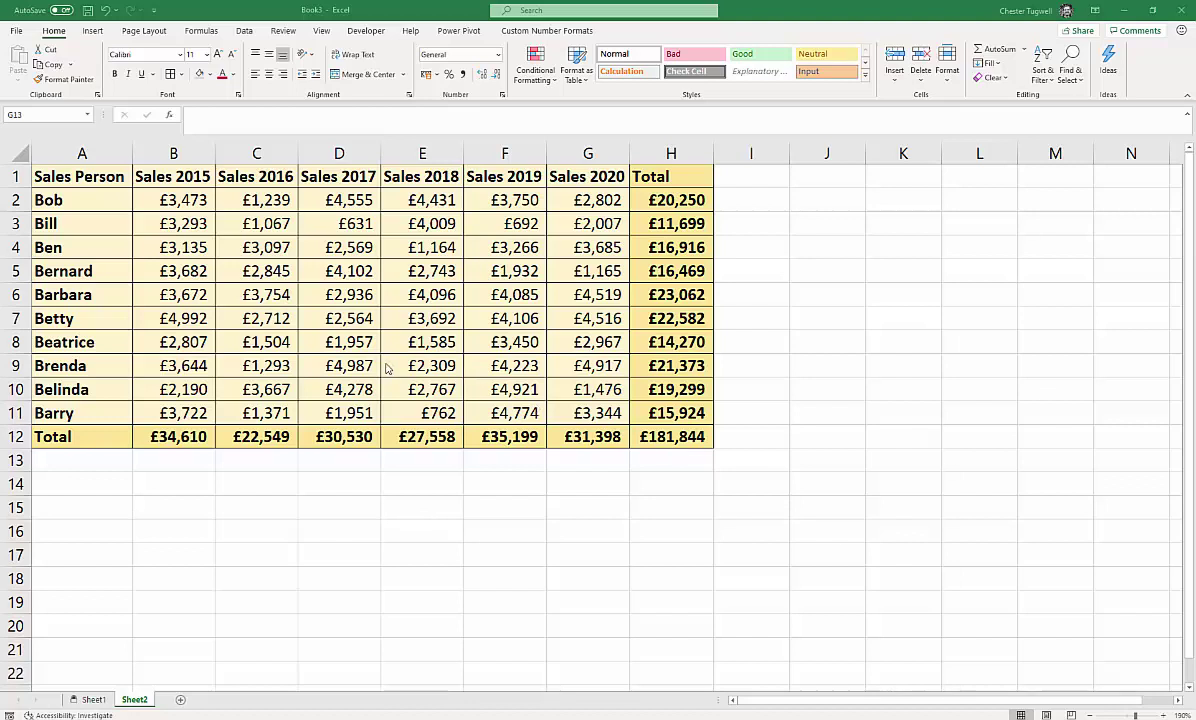
# - Clear the Locked option for every cell on the sheet
pyautogui.click(22, 153)
pyautogui.hotkey('ctrl', '1')
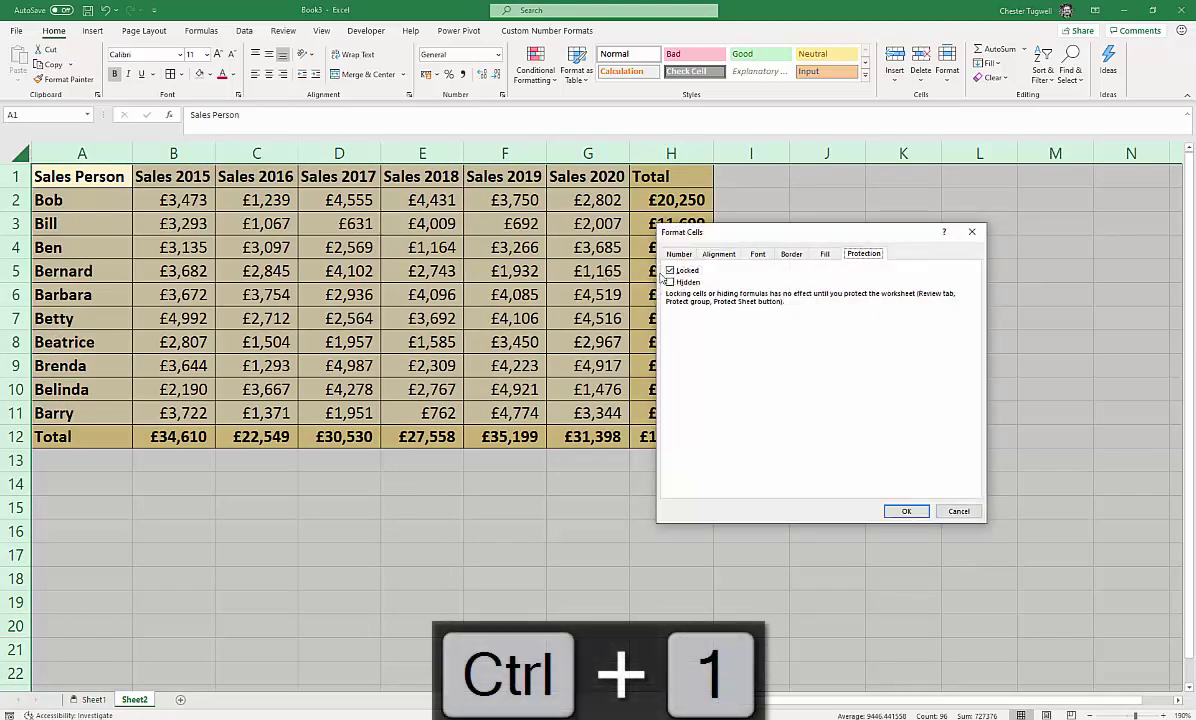
pyautogui.click(672, 270)
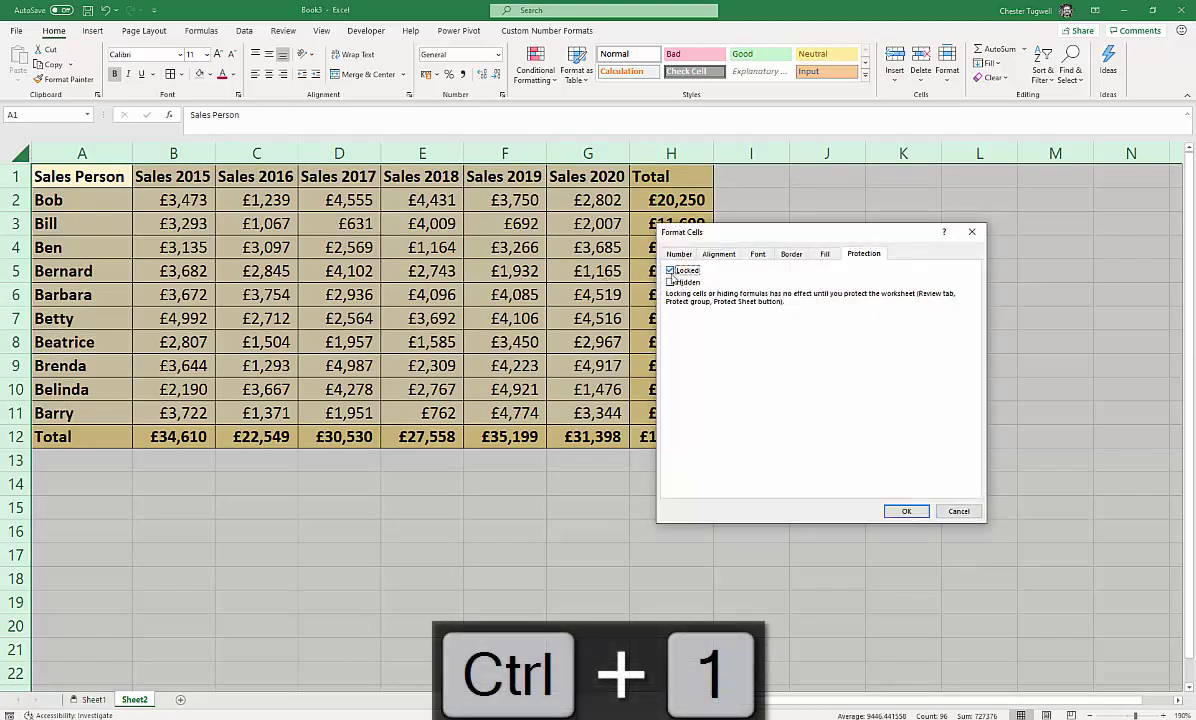
pyautogui.click(902, 511)
pyautogui.click(691, 489)
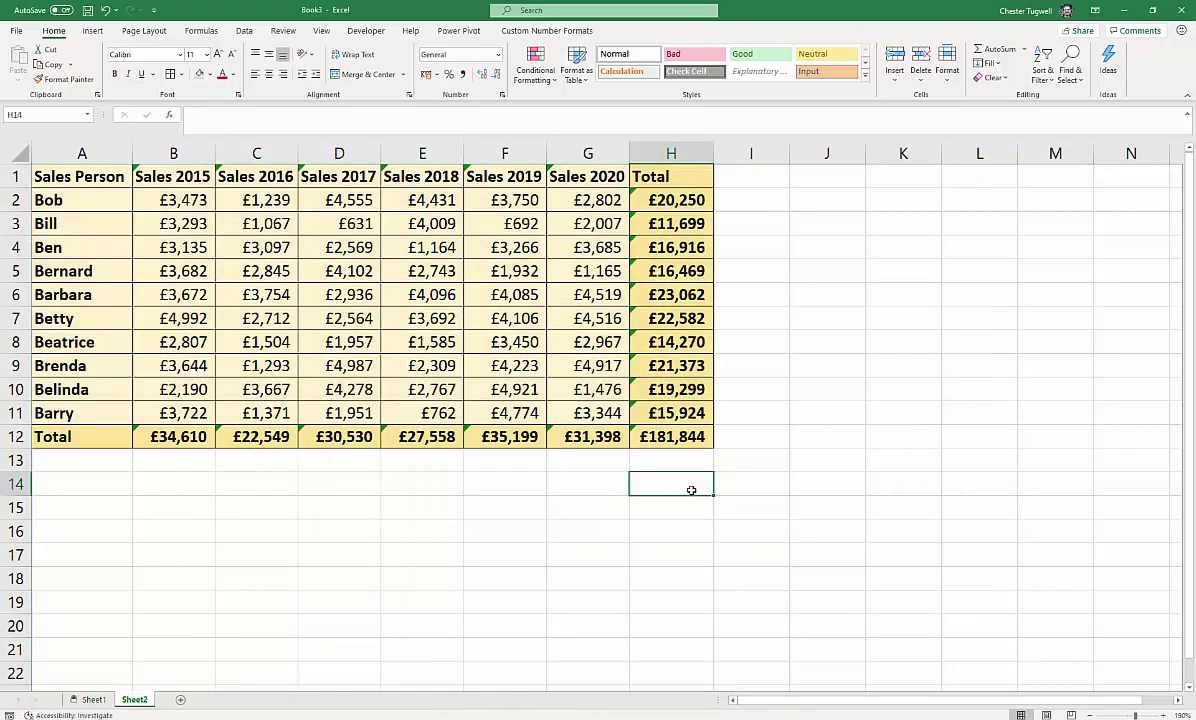
# - Find by the format of total cell H2 and select all 17 matching cells
pyautogui.hotkey('ctrl', 'f')
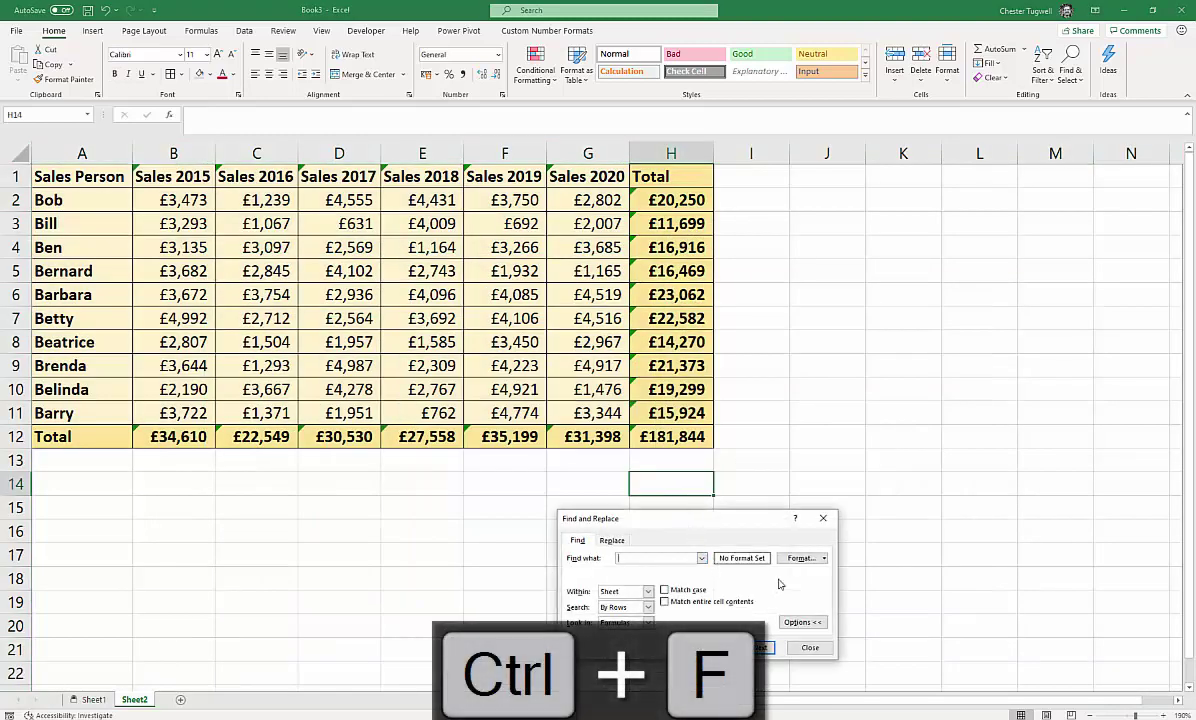
pyautogui.click(812, 558)
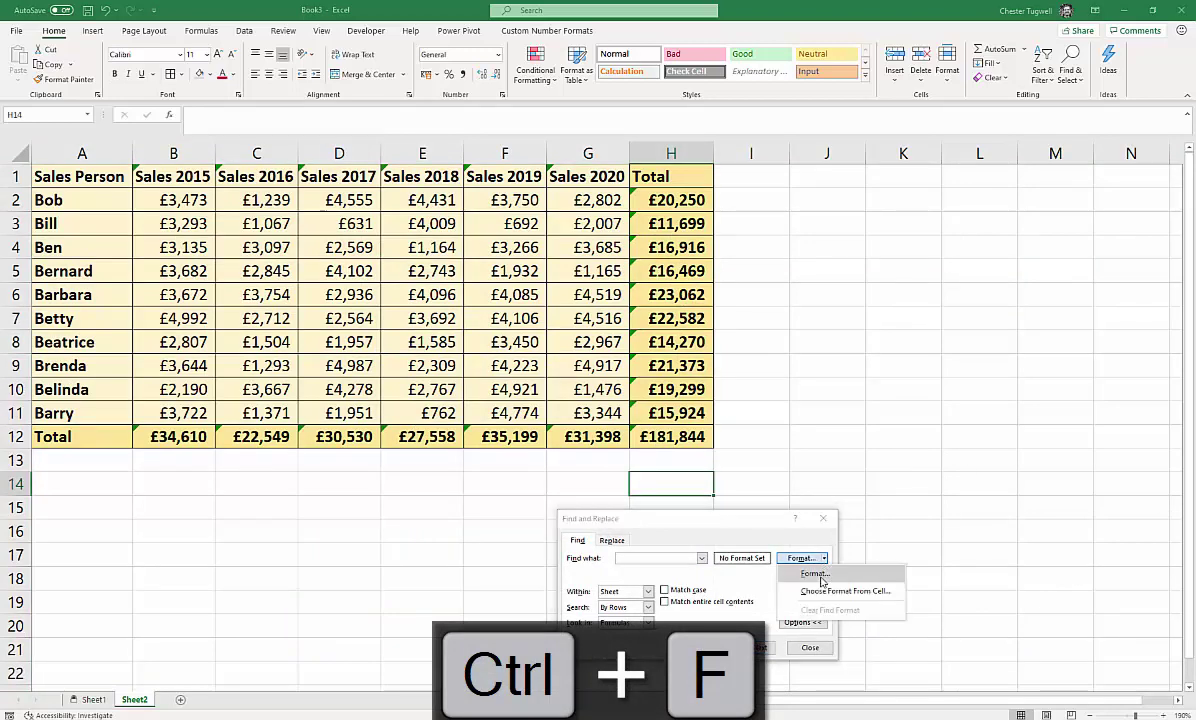
pyautogui.click(845, 591)
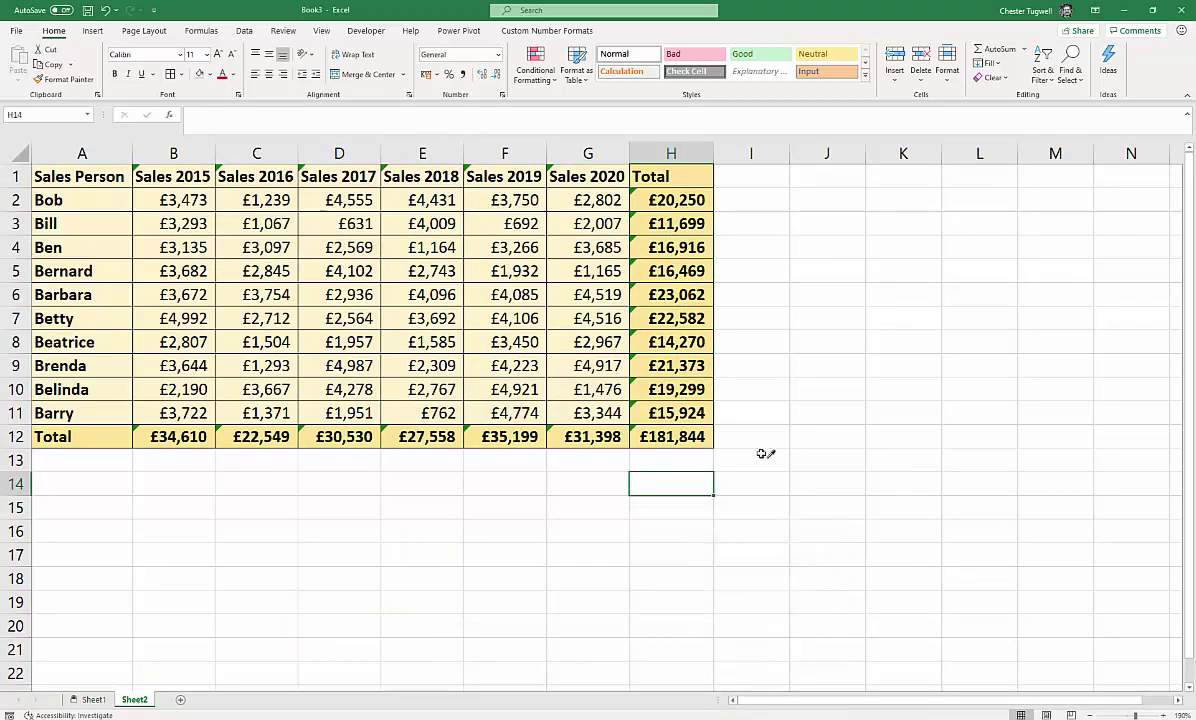
pyautogui.click(668, 203)
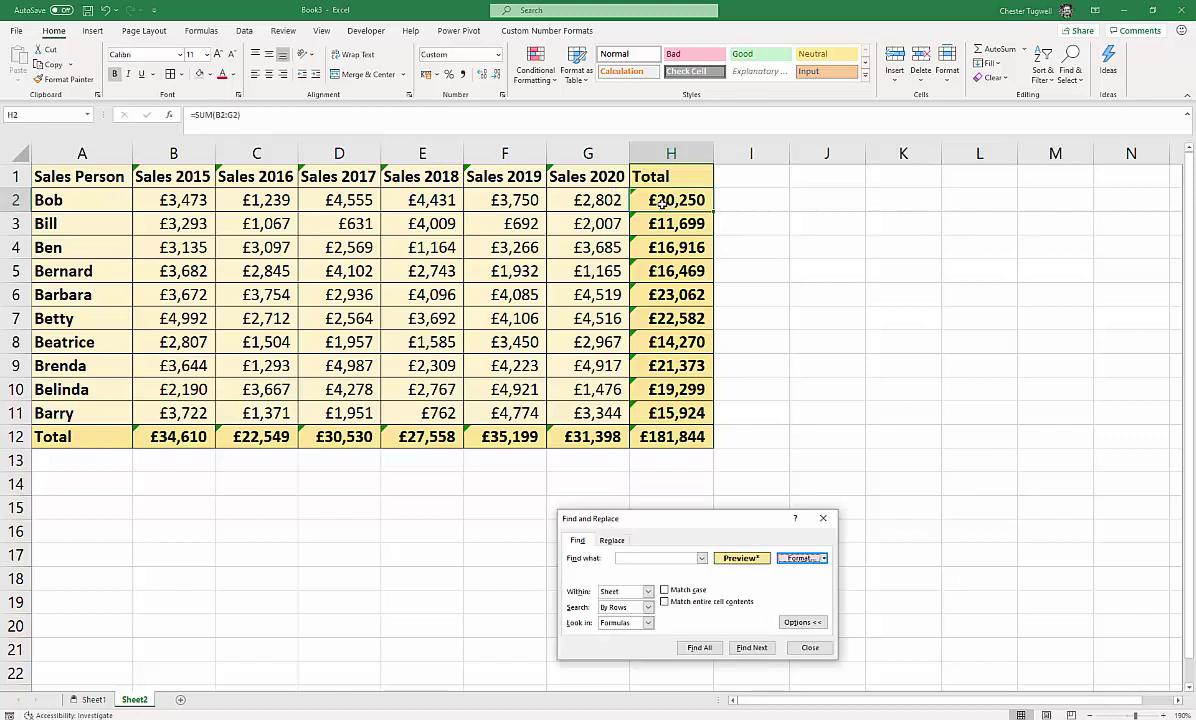
pyautogui.click(699, 648)
pyautogui.moveTo(747, 524); pyautogui.dragTo(839, 268)
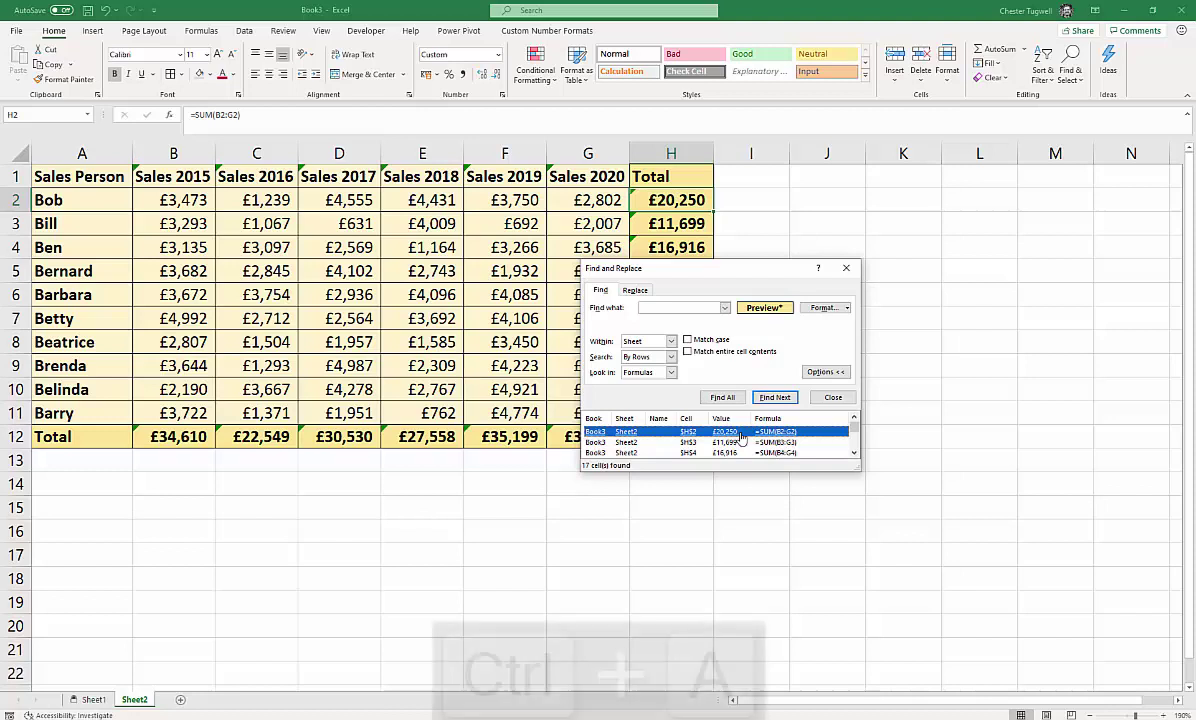
pyautogui.hotkey('ctrl', 'a')
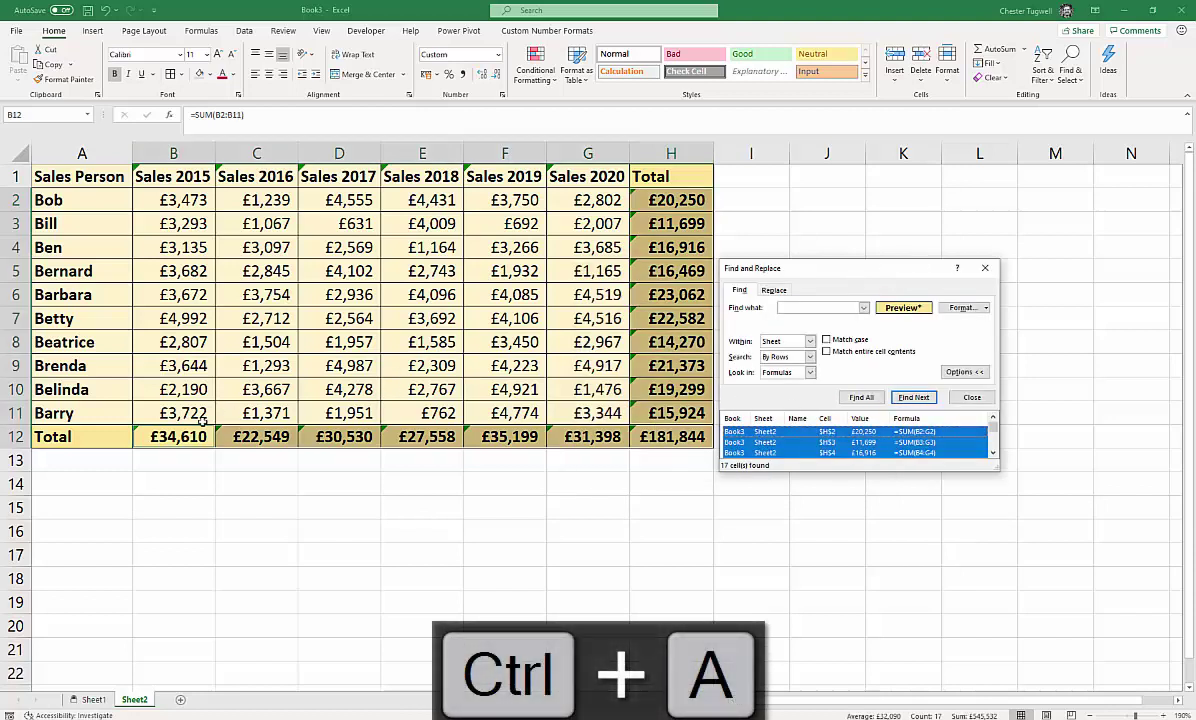
pyautogui.moveTo(807, 274); pyautogui.dragTo(909, 265)
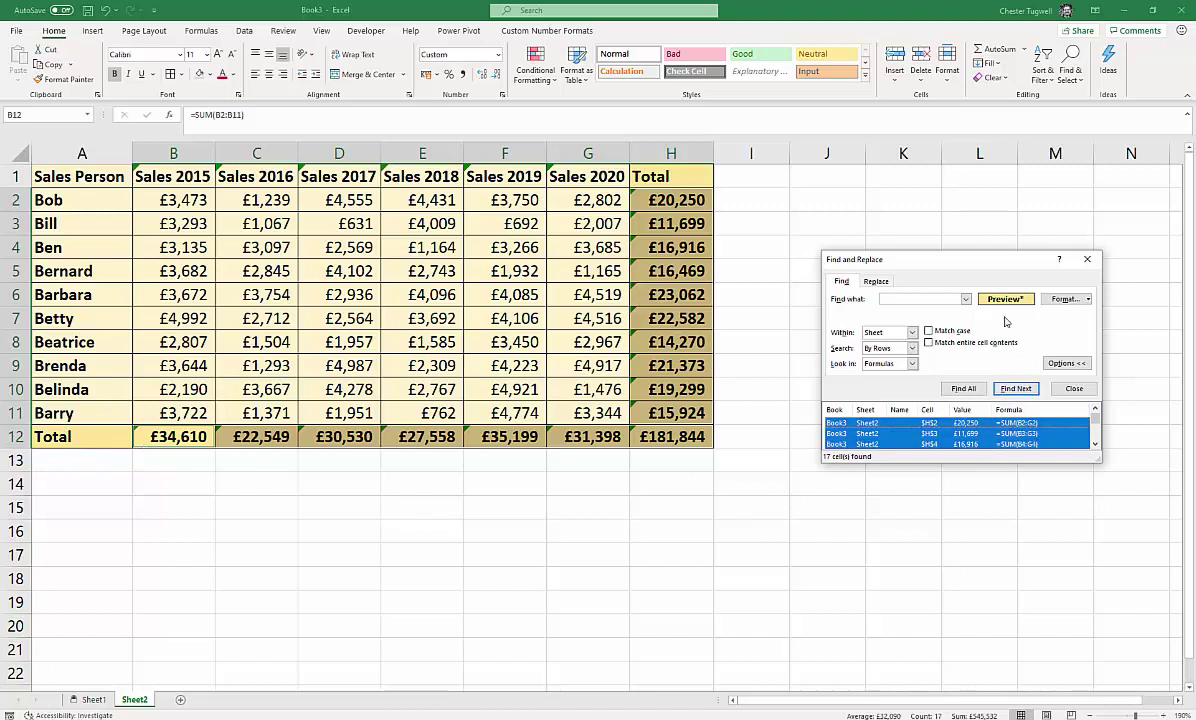
pyautogui.click(1088, 261)
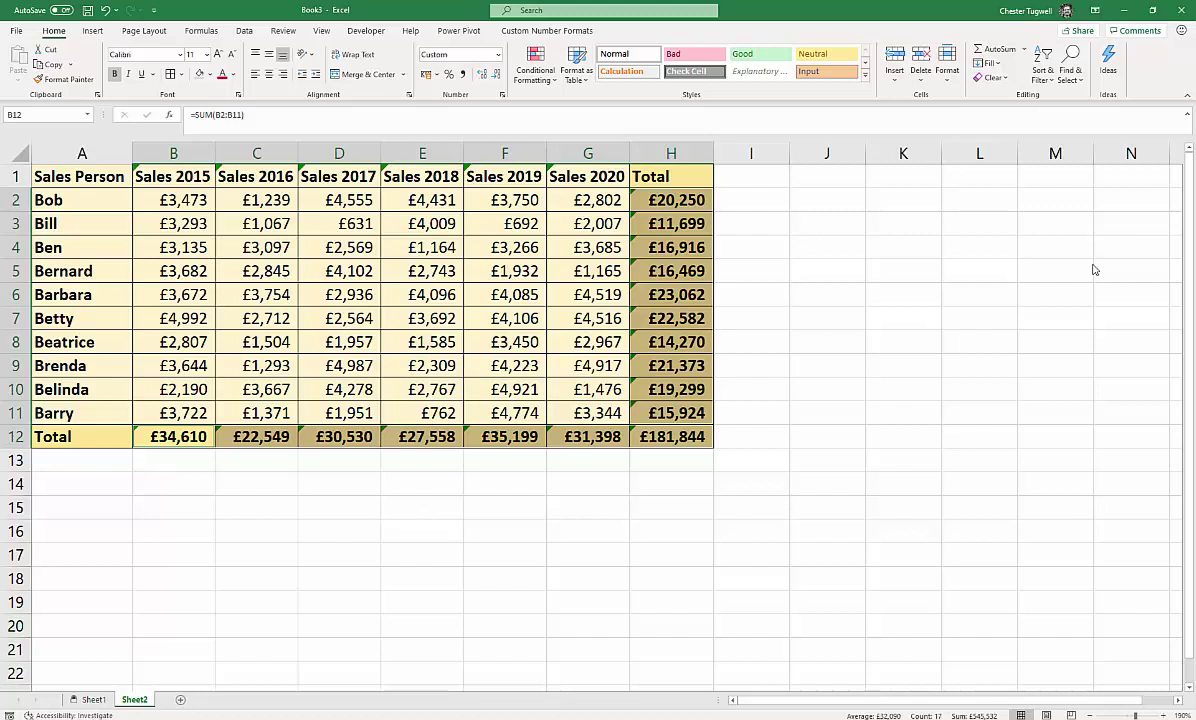
# - Set the 17 selected total cells to Locked
pyautogui.hotkey('ctrl', '1')
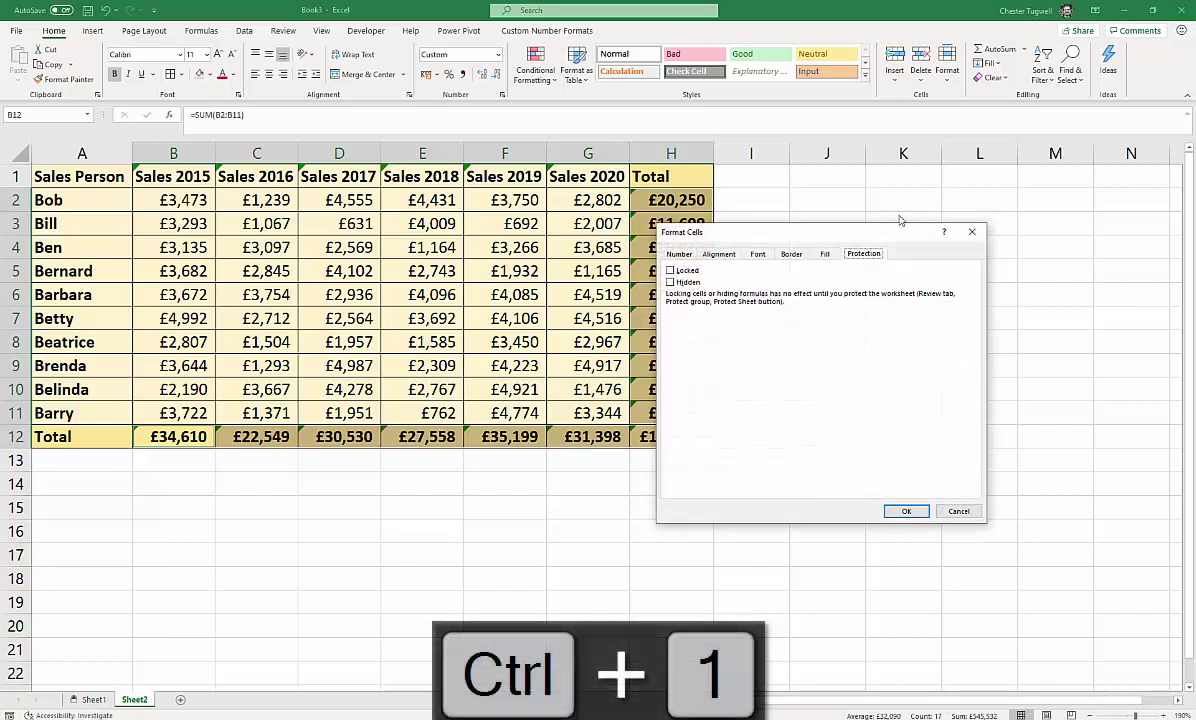
pyautogui.click(670, 270)
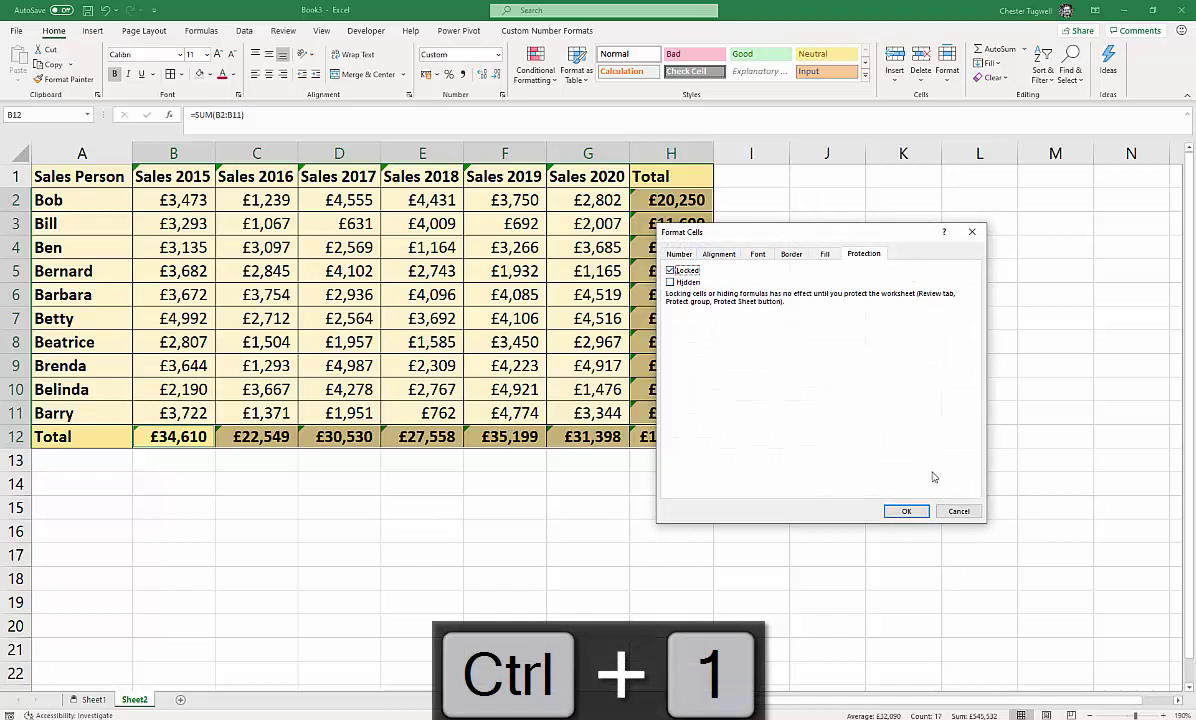
pyautogui.click(906, 511)
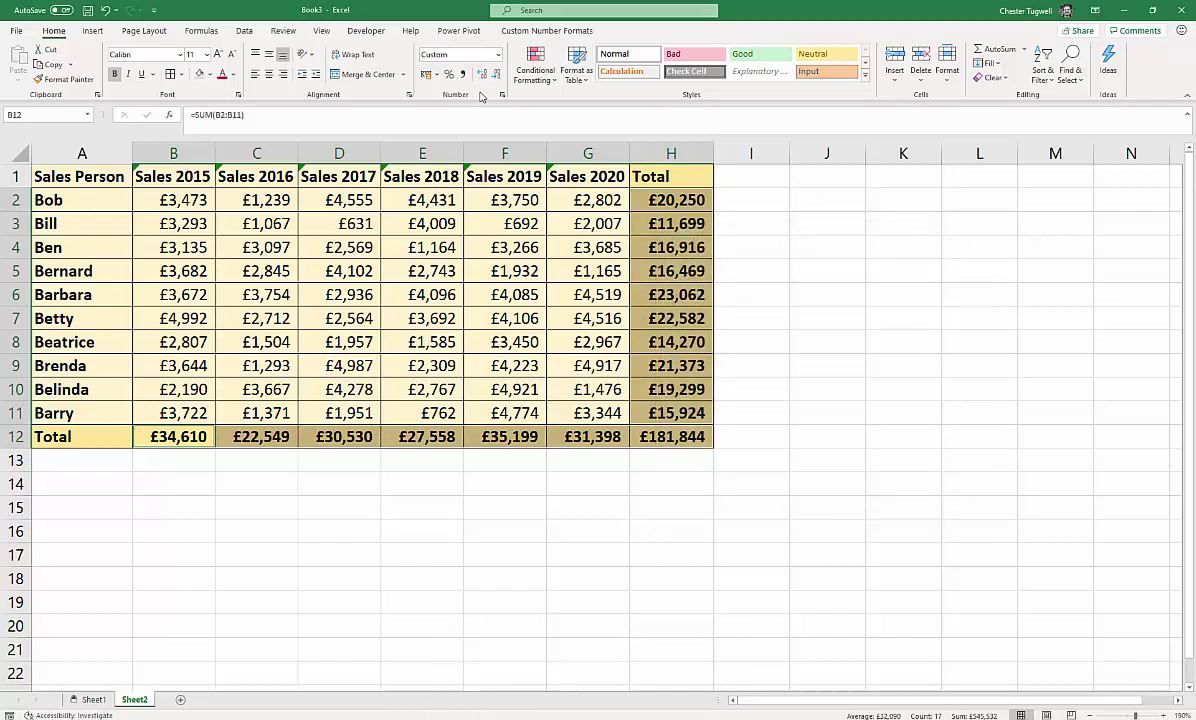
# - Protect Sheet2 with a password, entered and confirmed
pyautogui.click(280, 33)
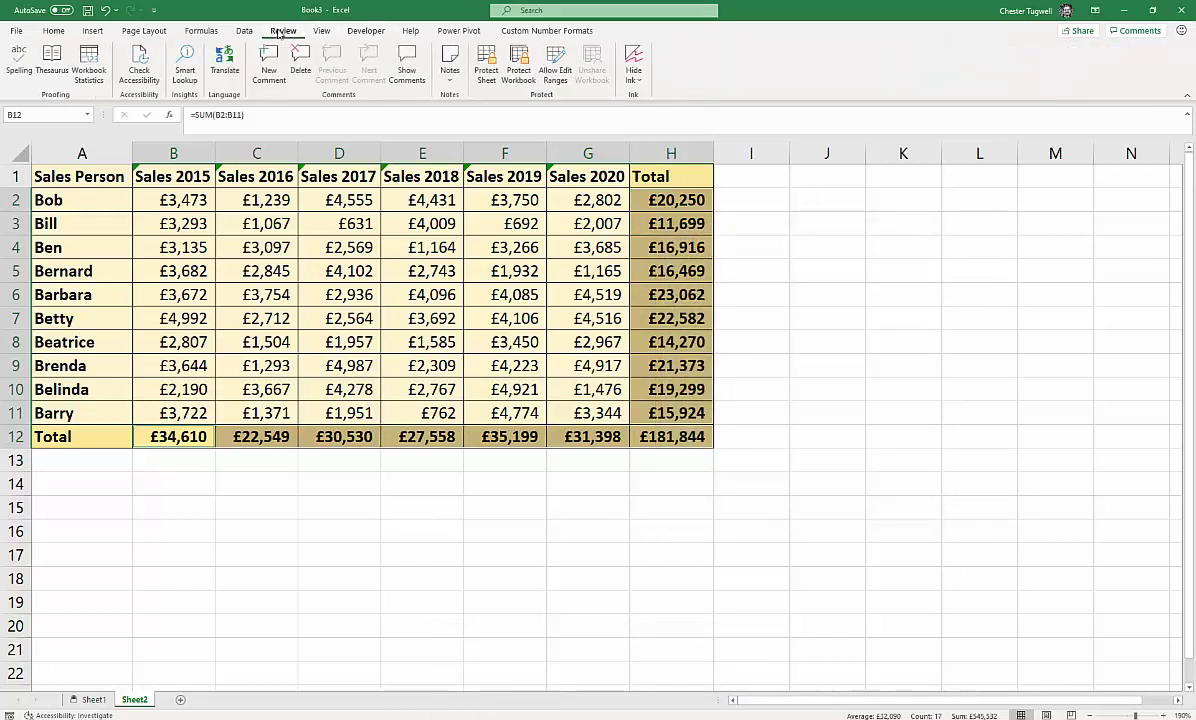
pyautogui.click(490, 78)
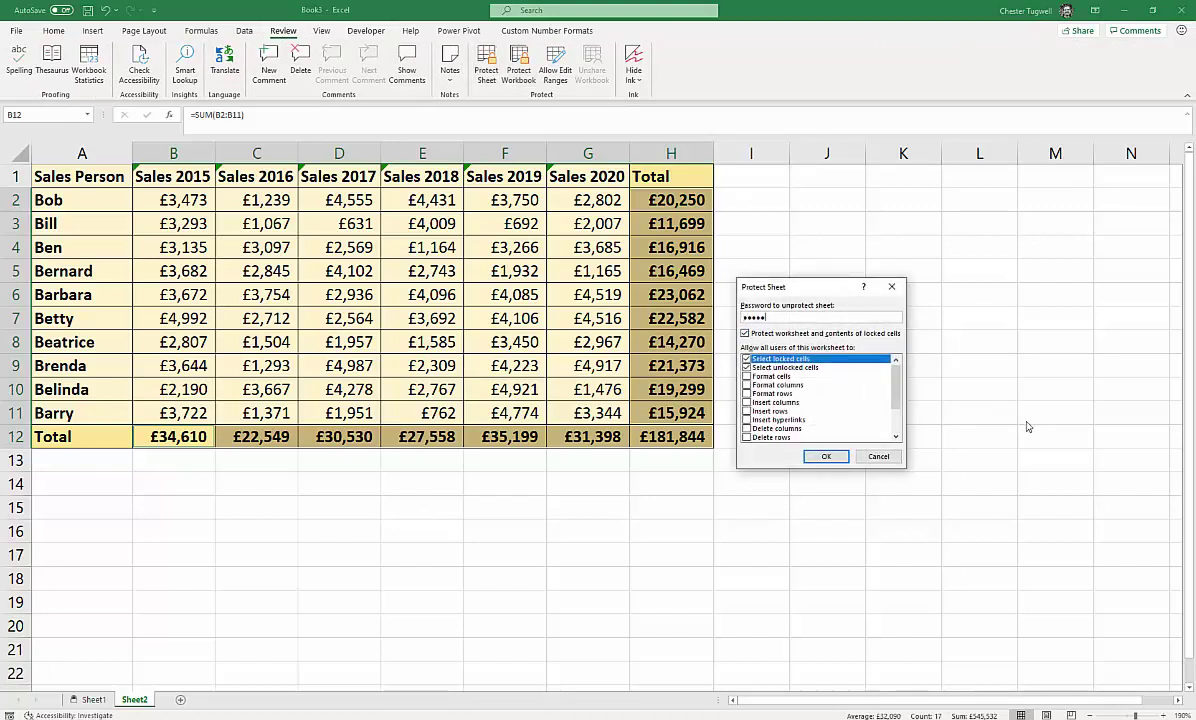
pyautogui.press('Return')
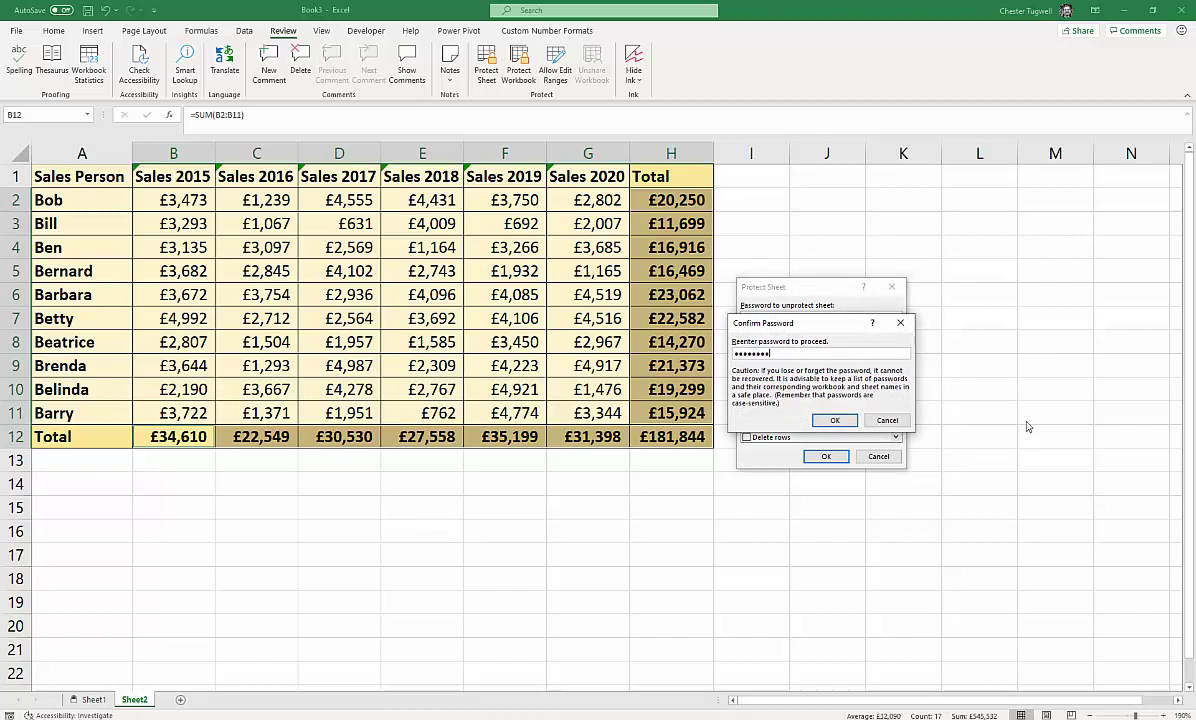
pyautogui.press('Return')
# - Change the 2019 figure in F8 to 6,775 and confirm total H8 is protected
pyautogui.click(519, 343)
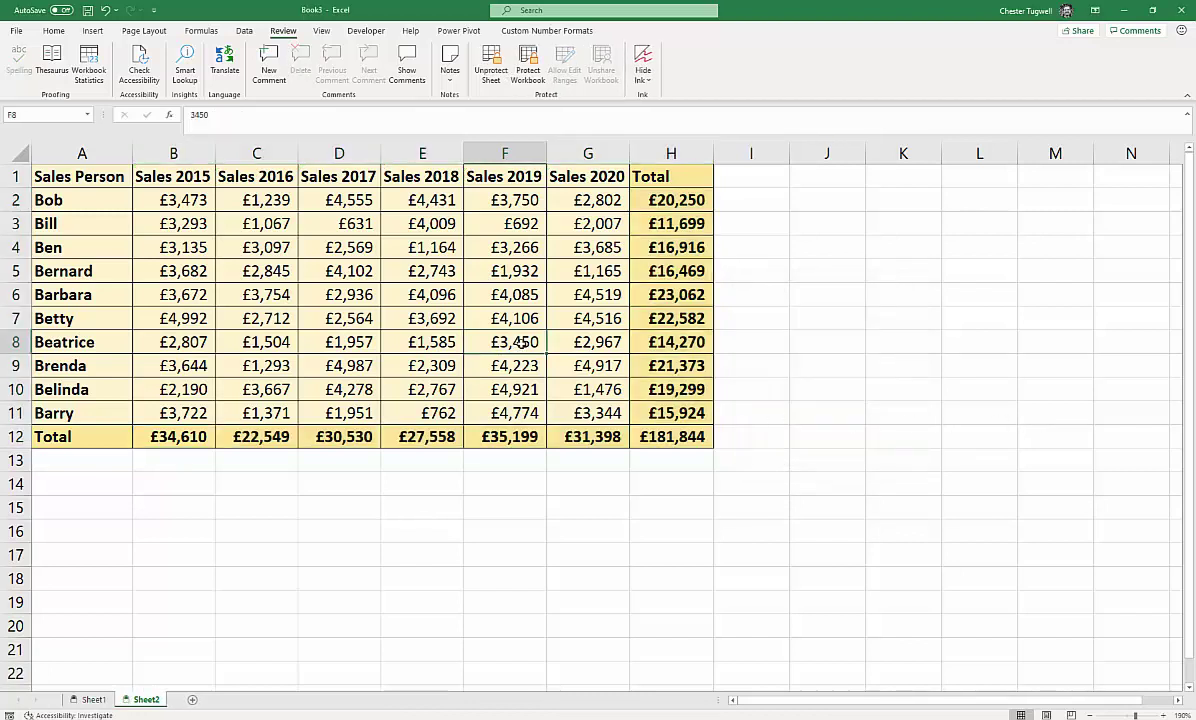
pyautogui.write('6,77')
pyautogui.write('5')
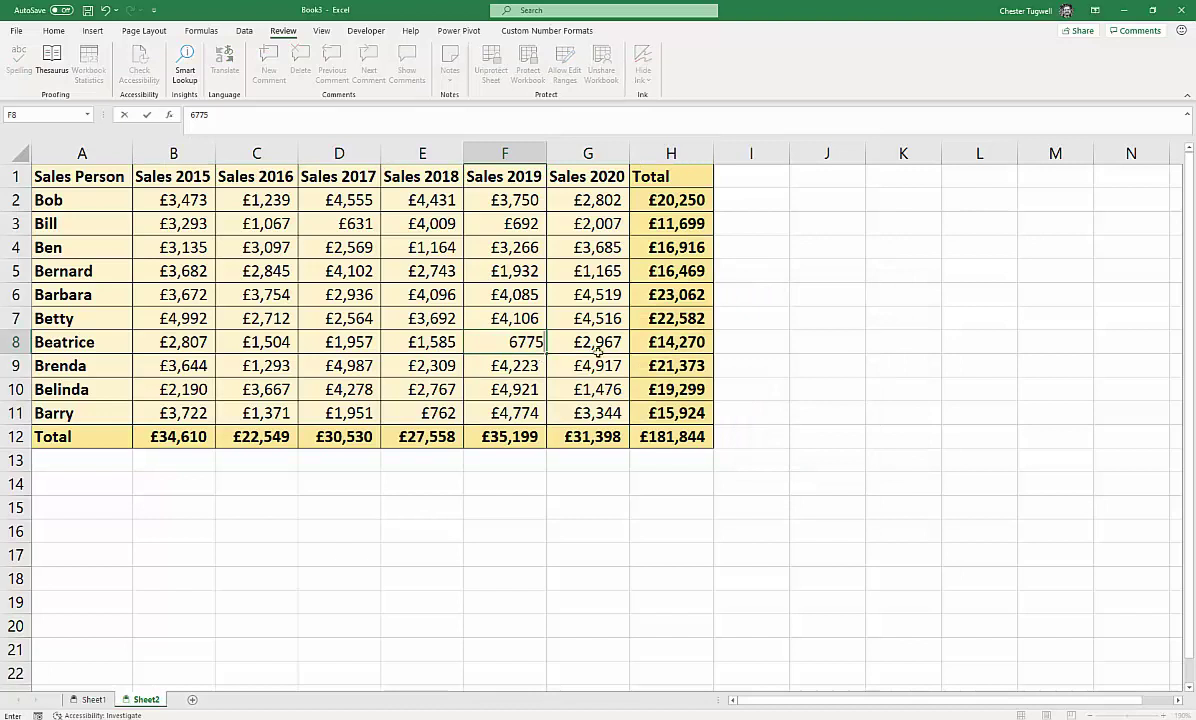
pyautogui.press('Return')
pyautogui.click(640, 335)
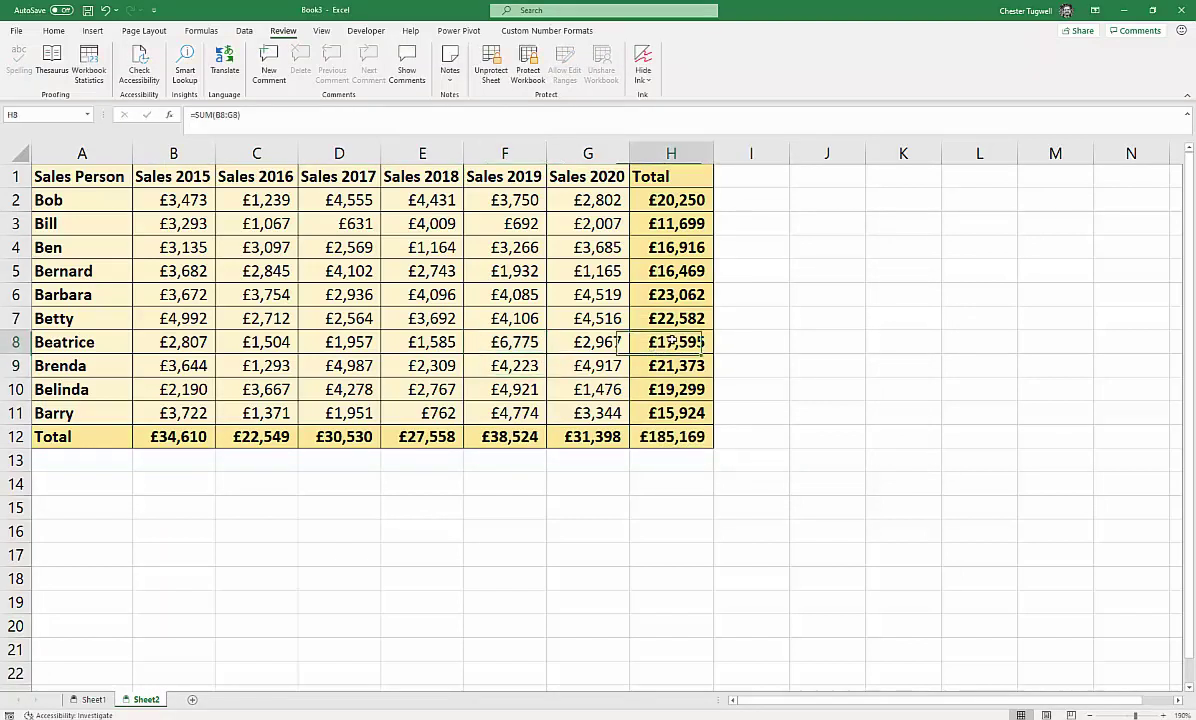
pyautogui.doubleClick(638, 335)
pyautogui.click(605, 402)
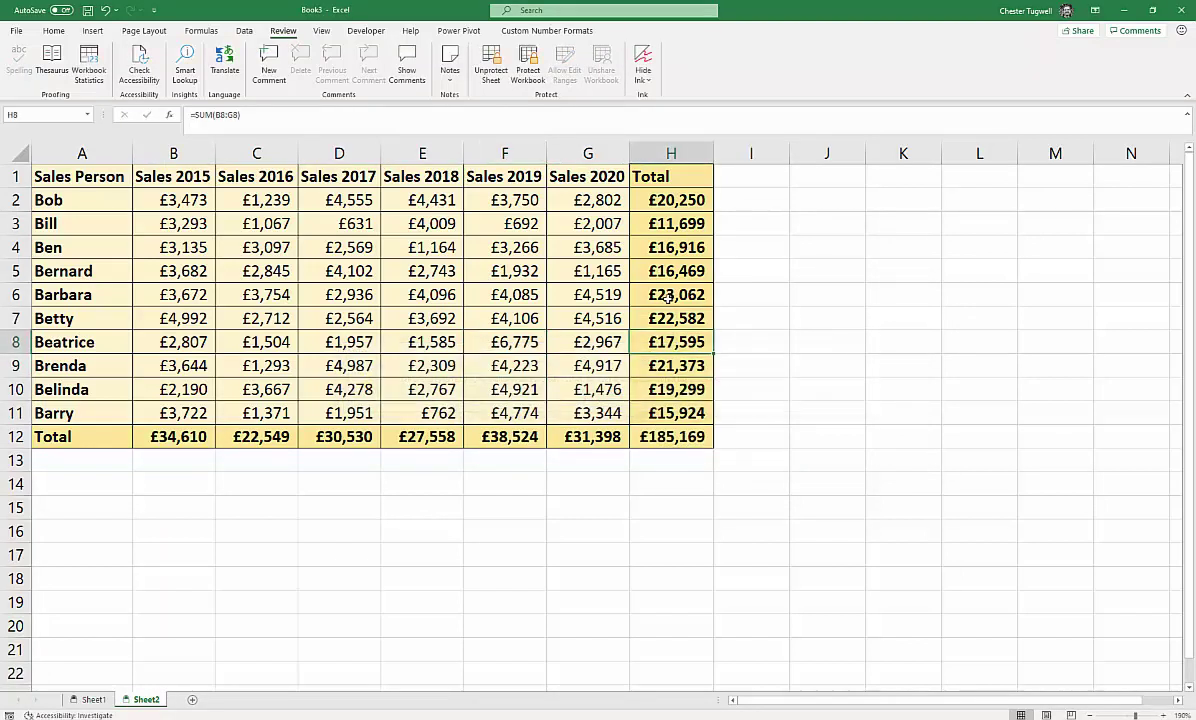
pyautogui.press('Up')
pyautogui.press('Up')
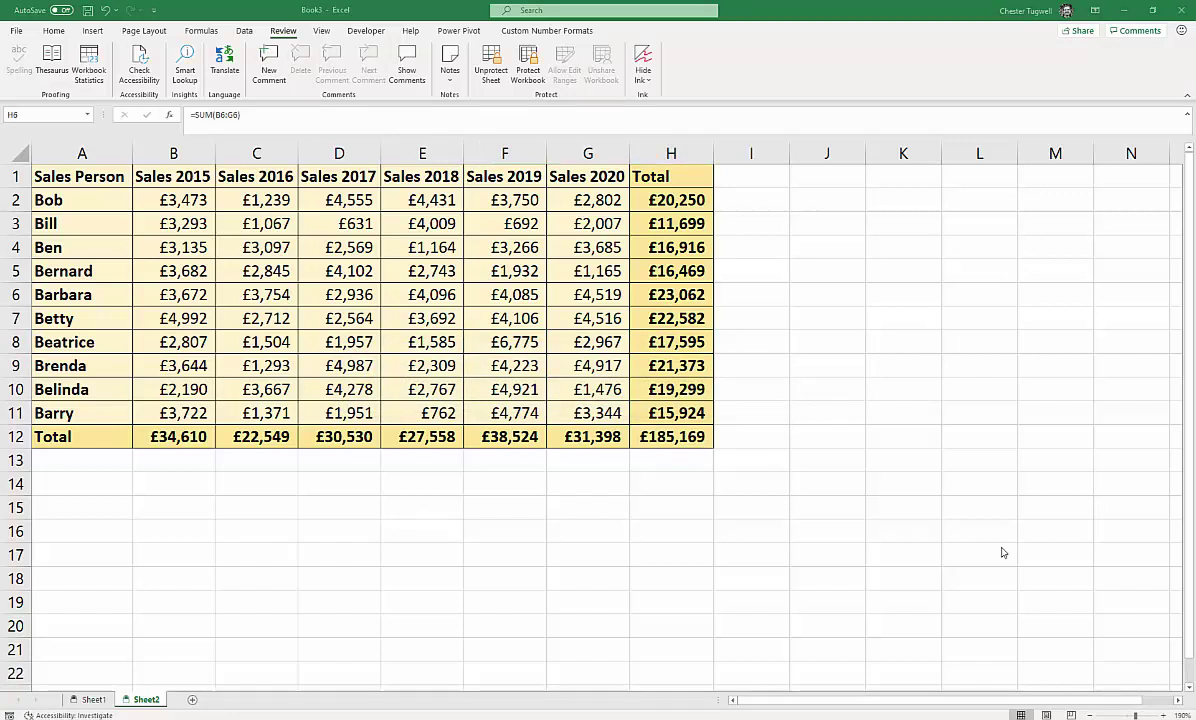